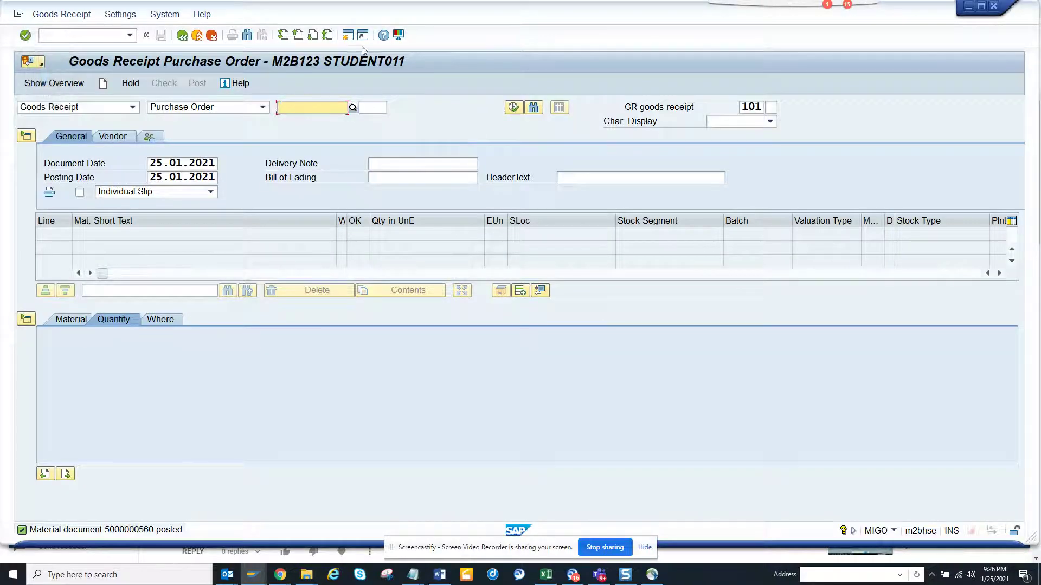
Step: Open a new session and launch the ANST note search and customer code tool
{"action": "left_click", "coordinate": [347, 36]}
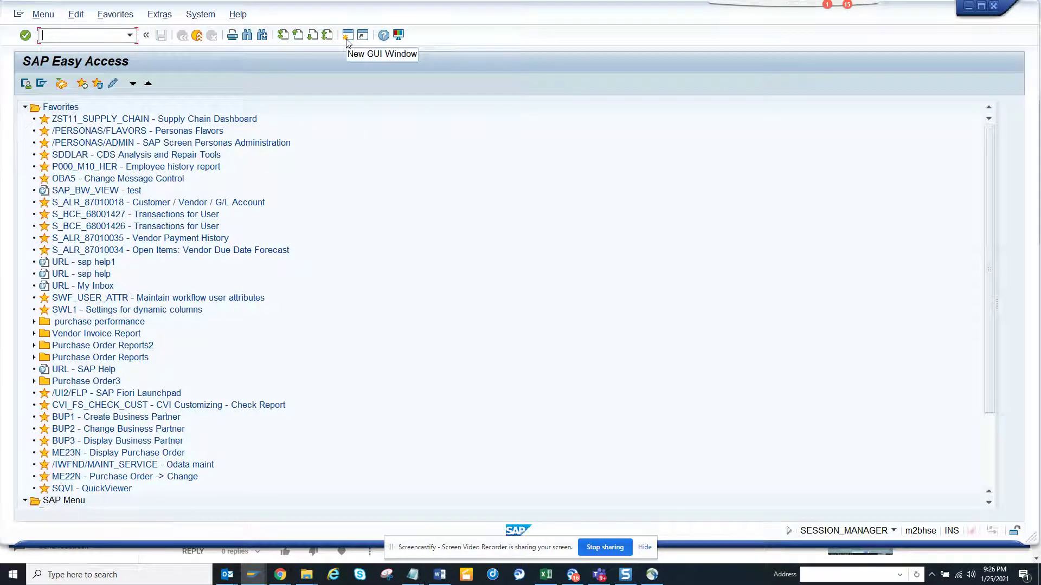
{"action": "type", "text": "anst"}
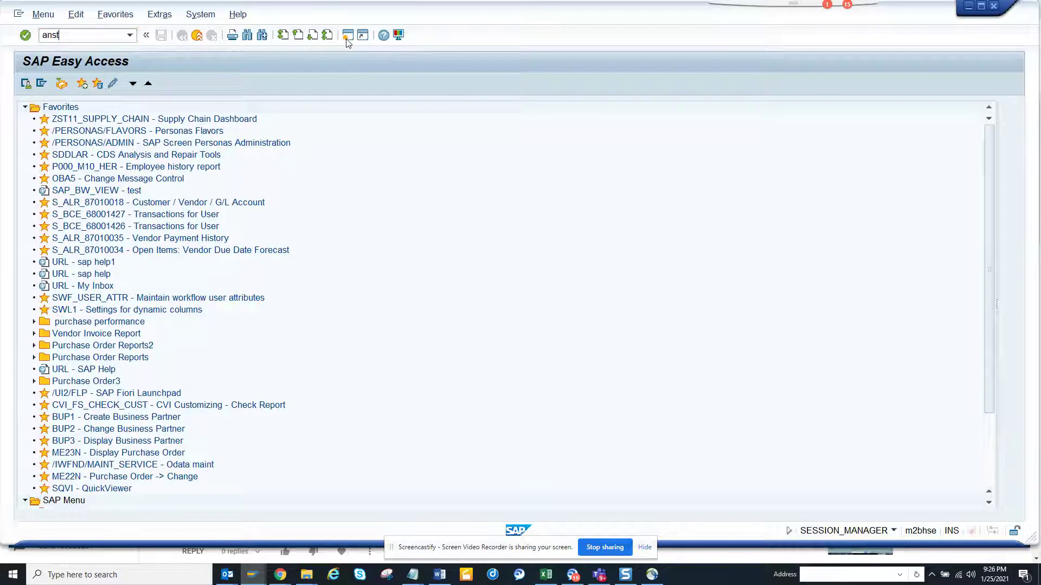
{"action": "key", "text": "Return"}
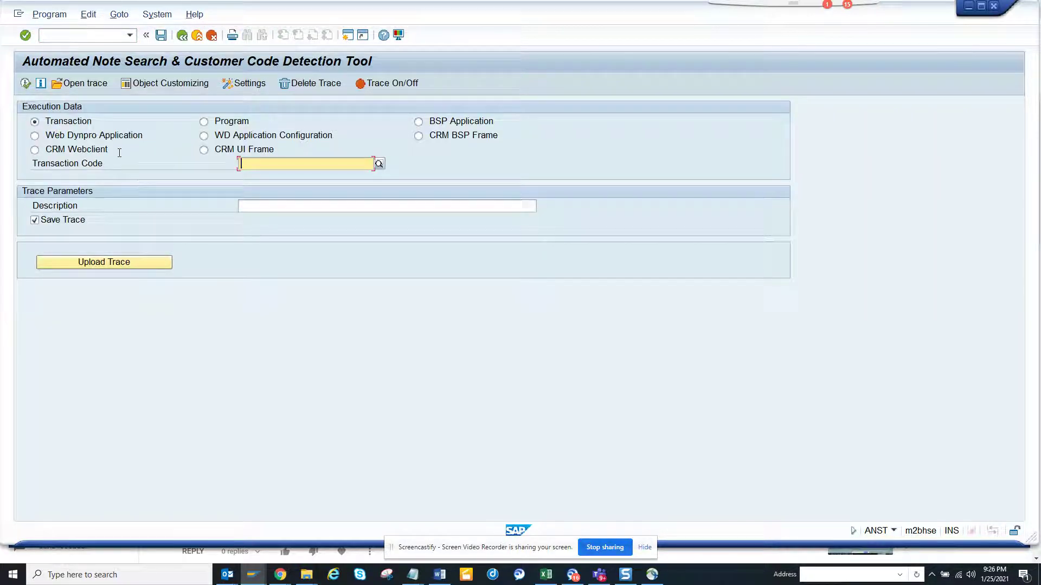
Step: Start a trace of transaction MIGO with description 'test'
{"action": "left_click", "coordinate": [254, 206]}
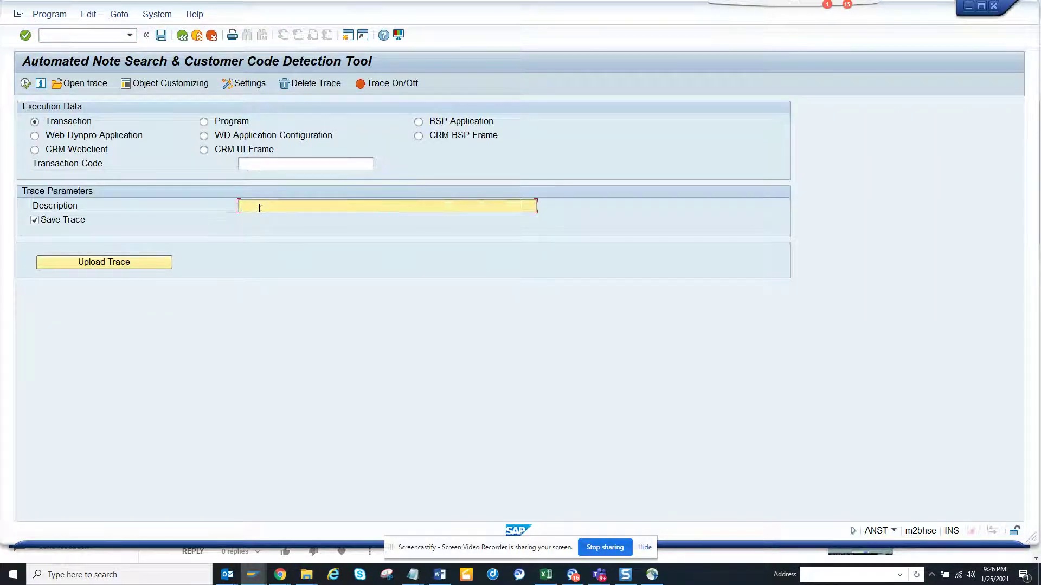
{"action": "type", "text": "test"}
{"action": "left_click", "coordinate": [280, 163]}
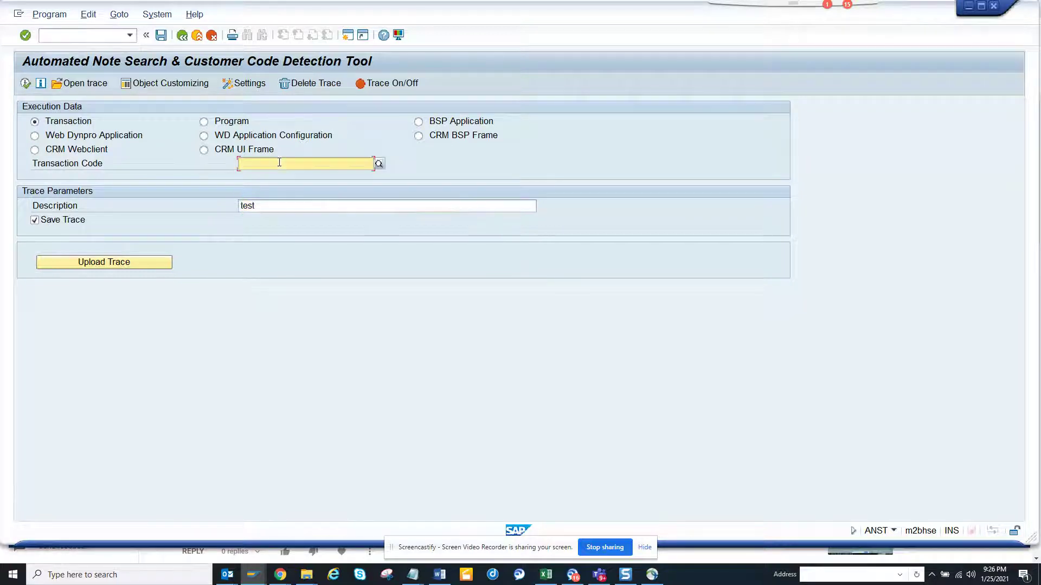
{"action": "type", "text": "migo"}
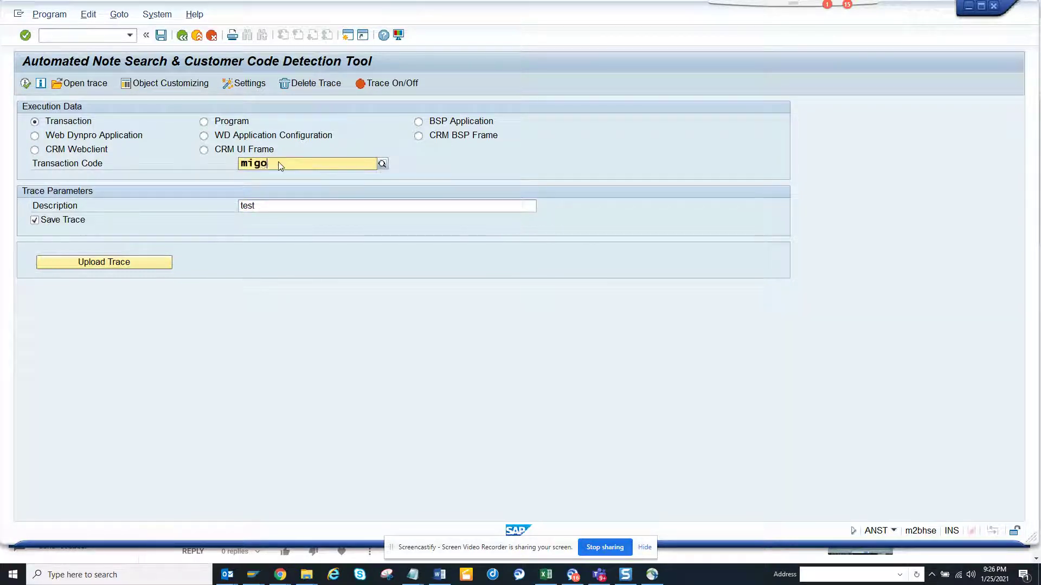
{"action": "key", "text": "Return"}
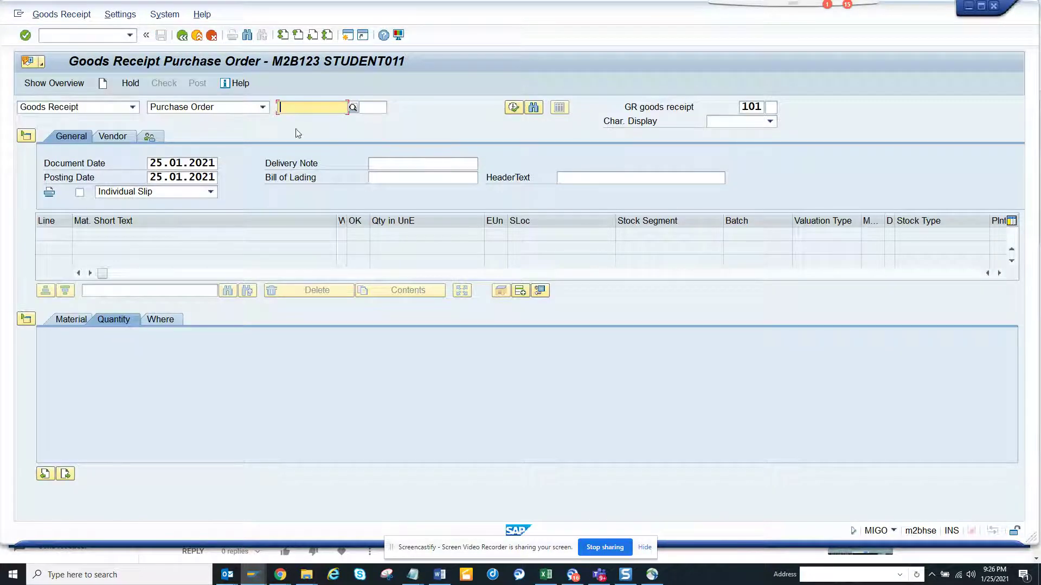
{"action": "left_click", "coordinate": [314, 106]}
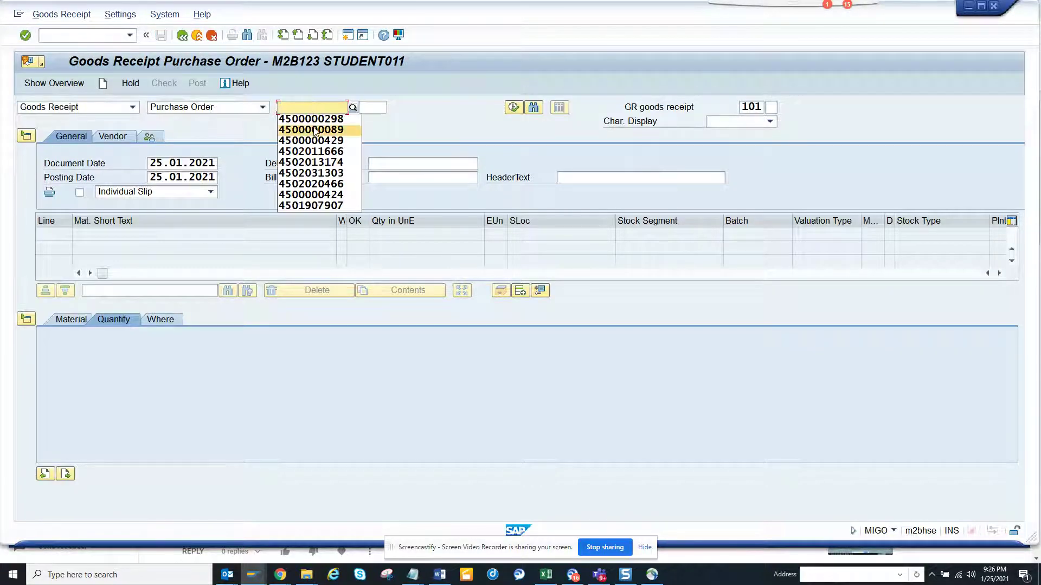
{"action": "left_click", "coordinate": [318, 121]}
{"action": "key", "text": "Return"}
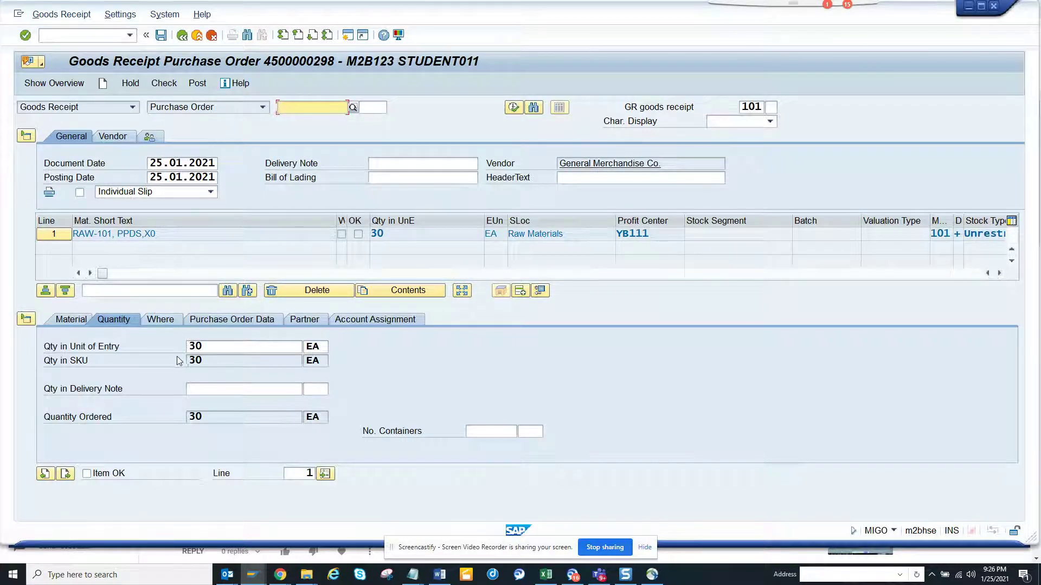
{"action": "left_click_drag", "start_coordinate": [212, 351], "coordinate": [93, 348]}
{"action": "type", "text": "1"}
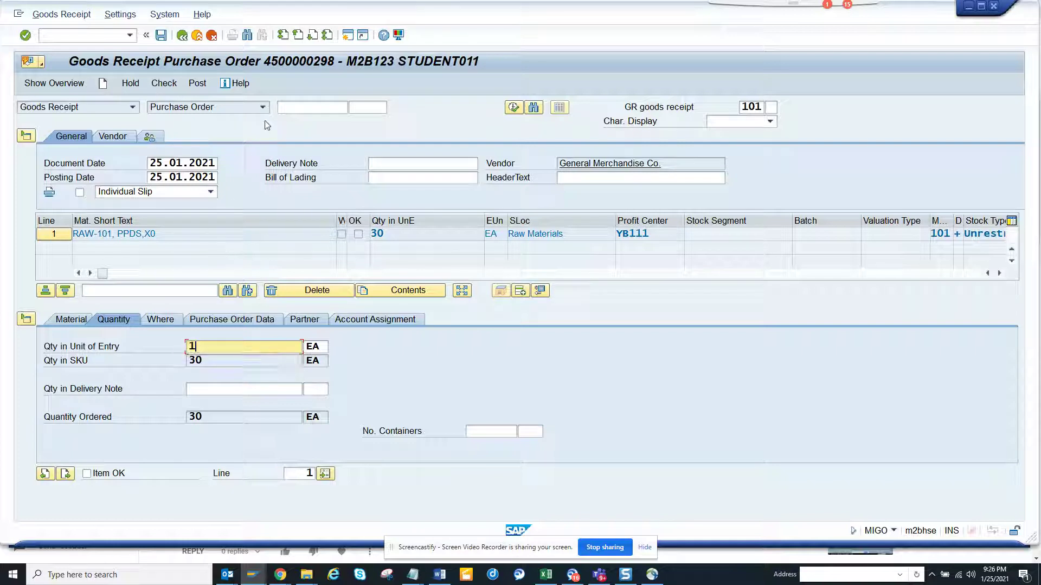
{"action": "left_click", "coordinate": [162, 36]}
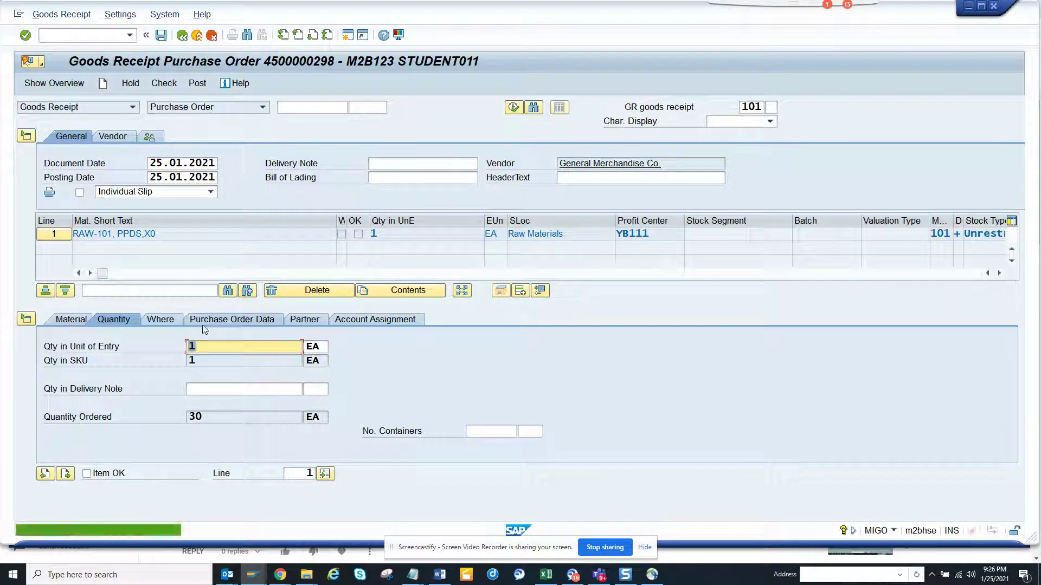
{"action": "left_click", "coordinate": [87, 473]}
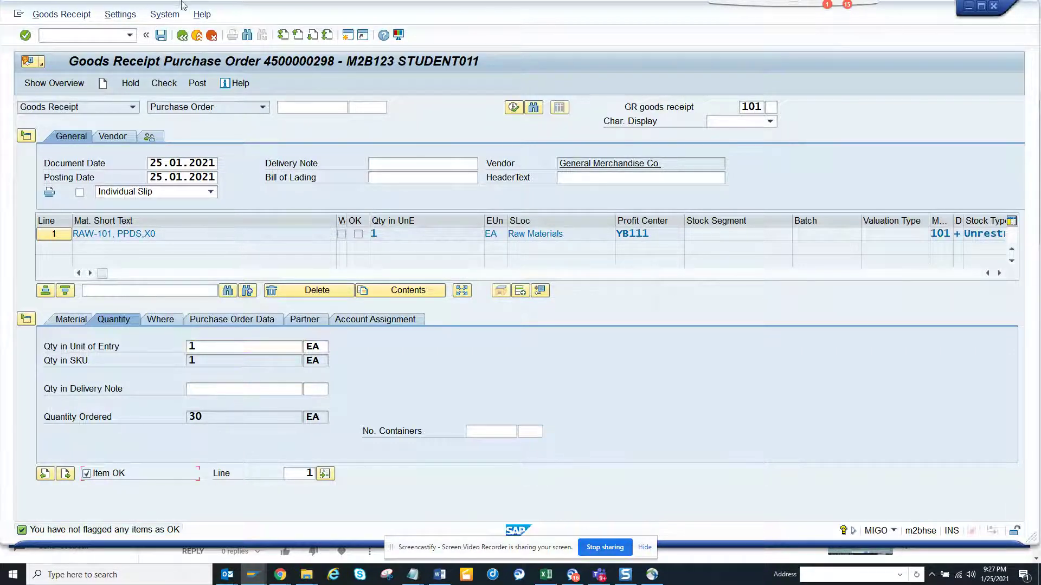
Step: After the posting period error, set document and posting dates to 25.11.2020 and post
{"action": "left_click", "coordinate": [161, 35]}
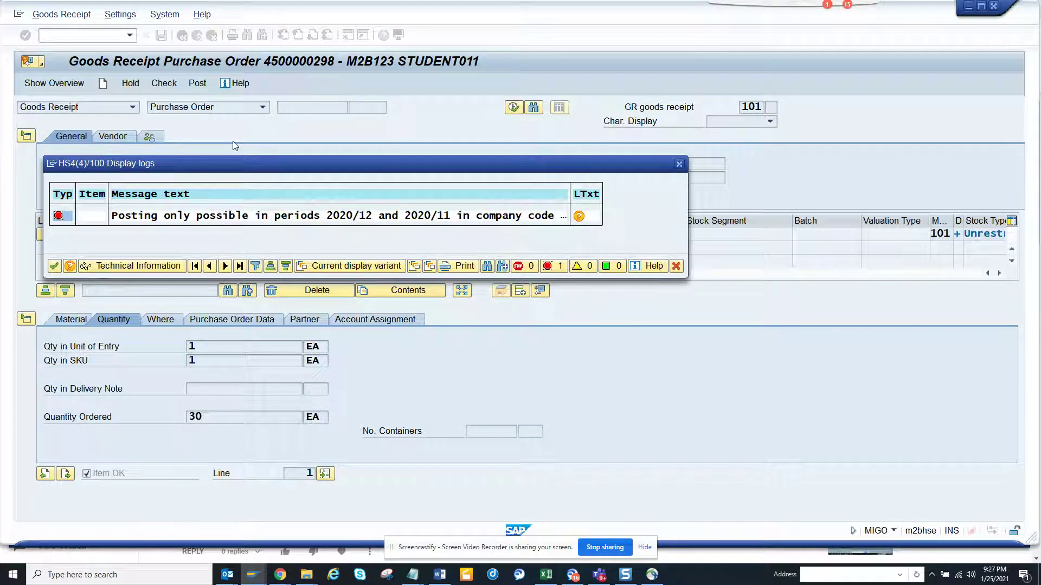
{"action": "left_click", "coordinate": [680, 169]}
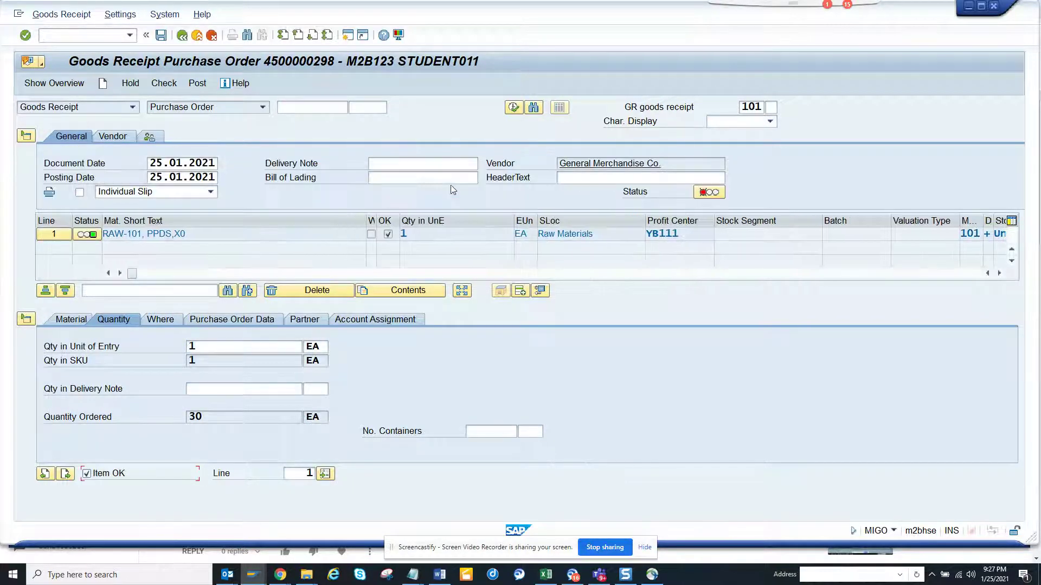
{"action": "double_click", "coordinate": [151, 163]}
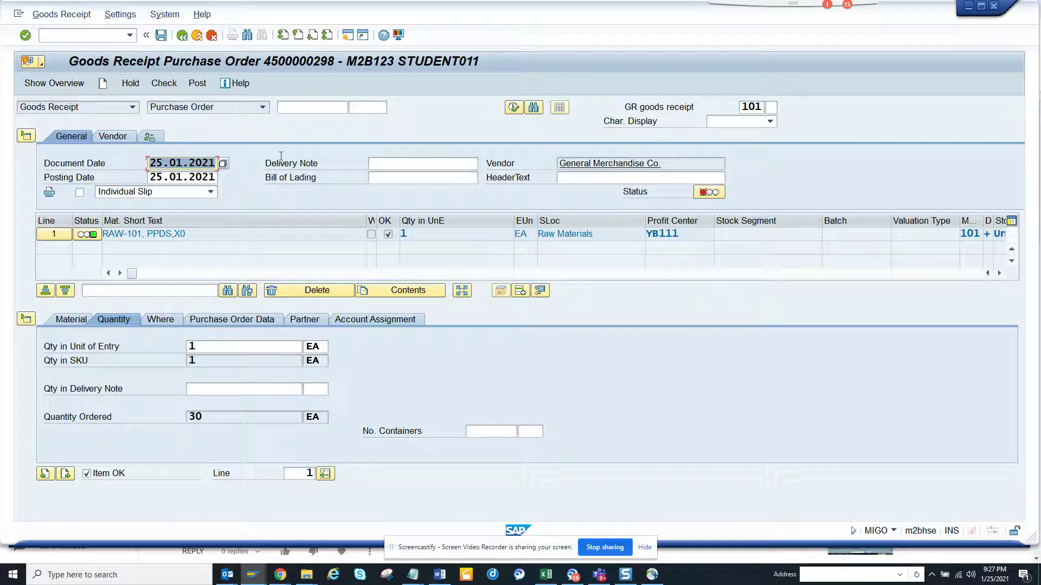
{"action": "key", "text": "BackSpace"}
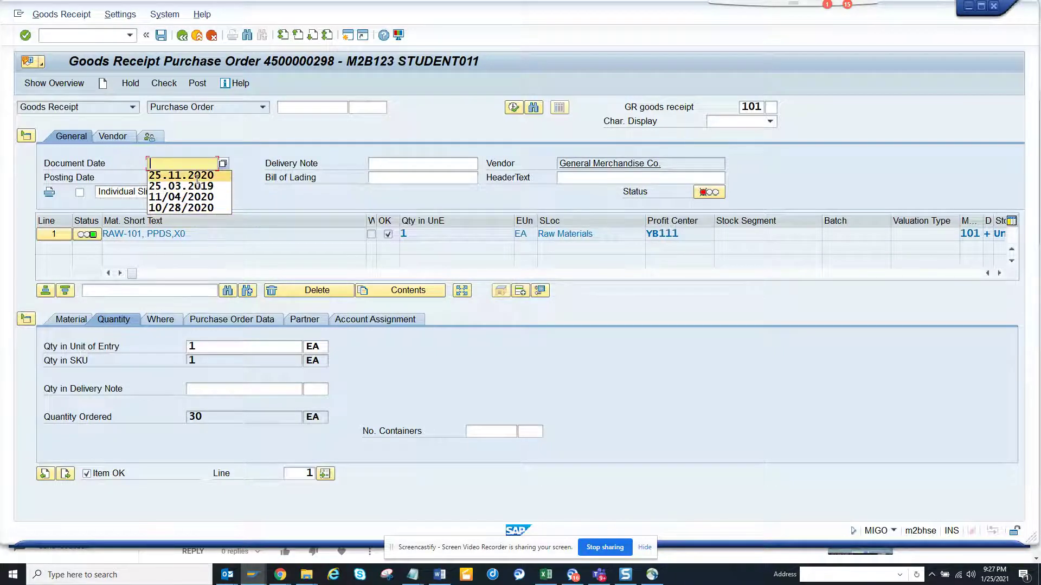
{"action": "left_click", "coordinate": [163, 174]}
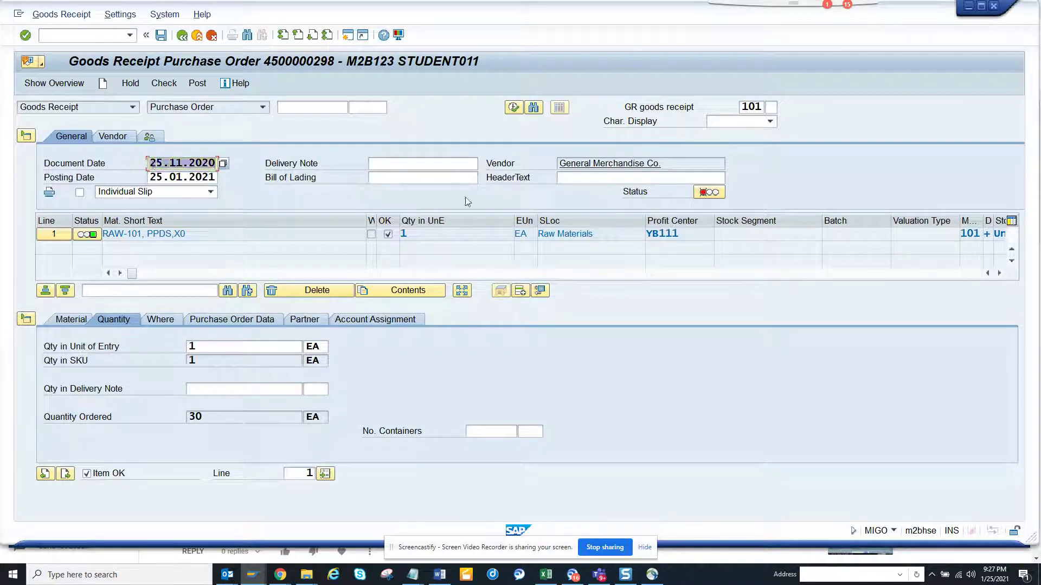
{"action": "key", "text": "Tab"}
{"action": "key", "text": "Tab"}
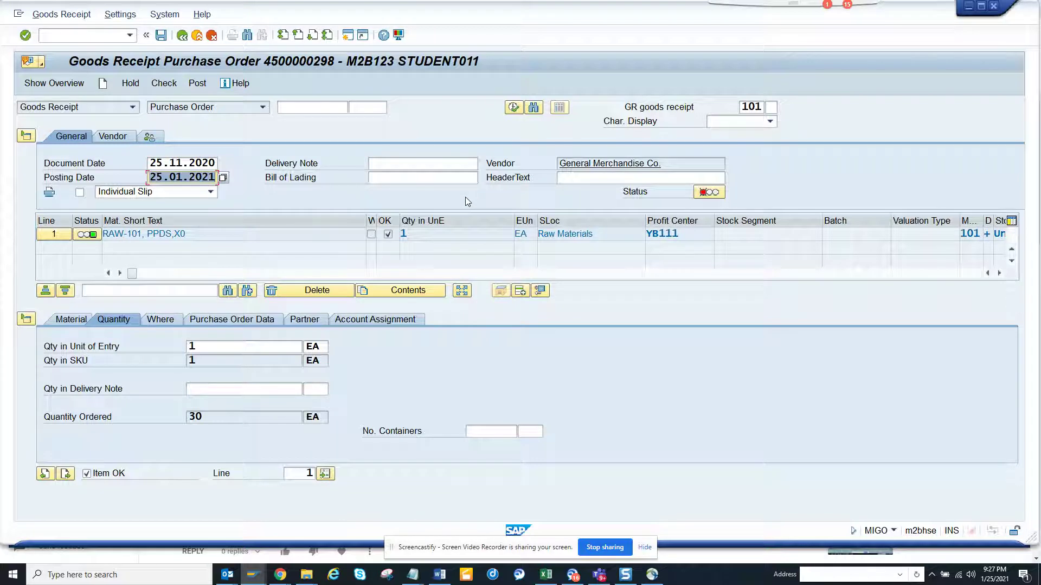
{"action": "type", "text": "25.11.2020"}
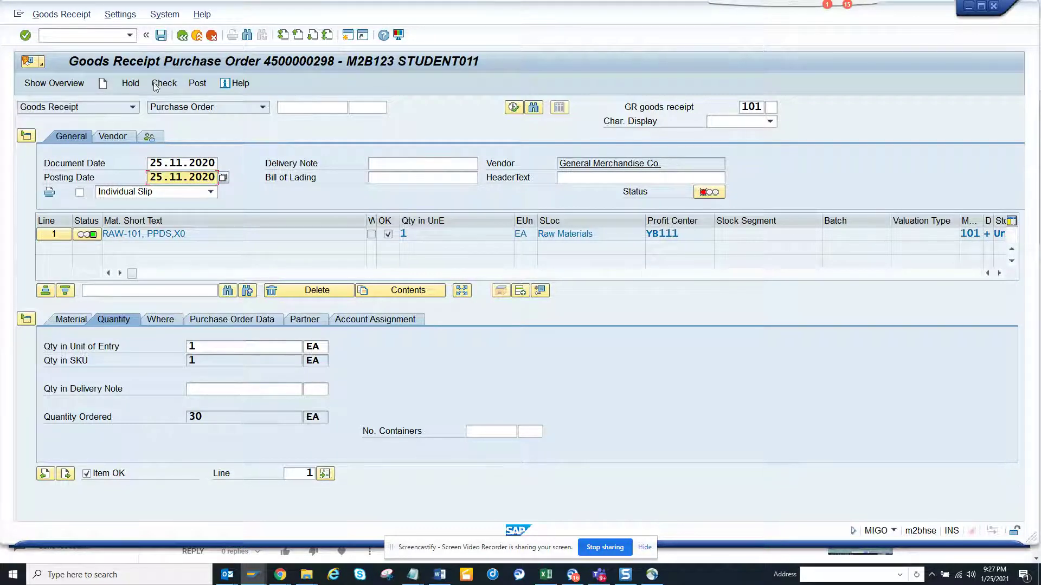
{"action": "left_click", "coordinate": [198, 83]}
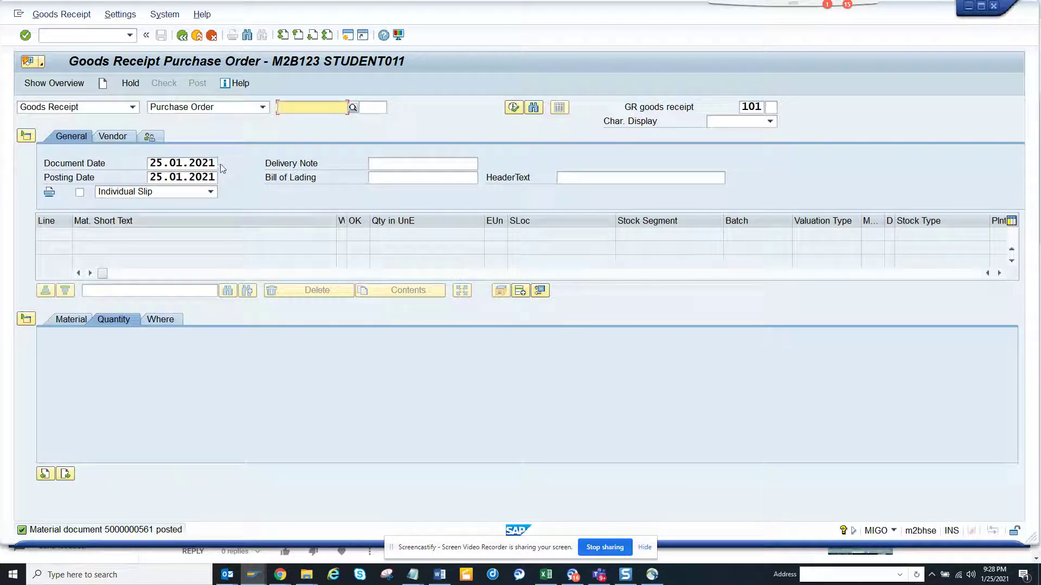
Step: Exit MIGO with Back so ANST converts the recorded trace
{"action": "left_click", "coordinate": [183, 35]}
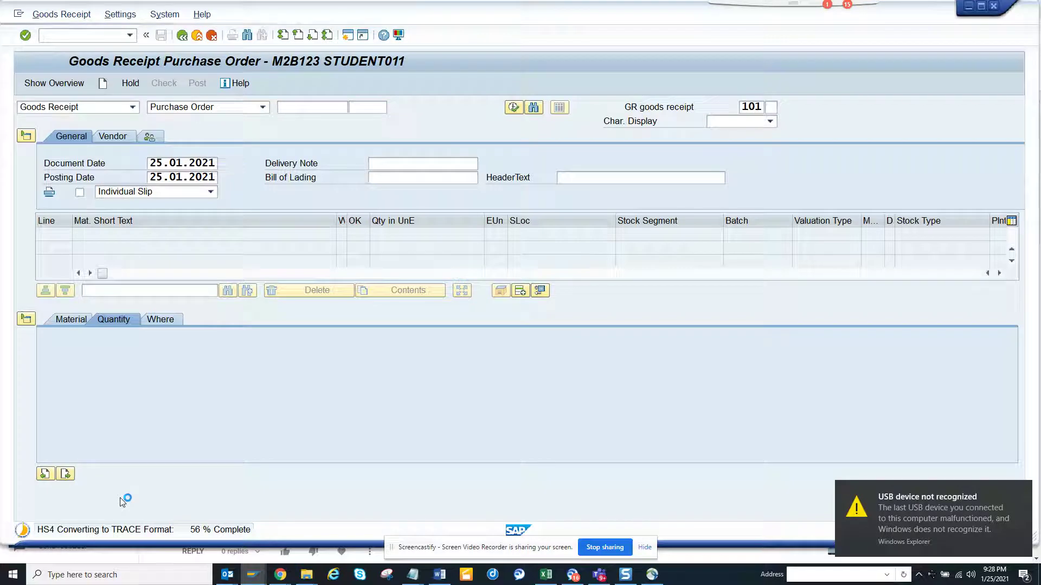
Step: Dismiss the Windows USB notifications while the trace conversion climbs to 98%
{"action": "left_click", "coordinate": [1022, 493]}
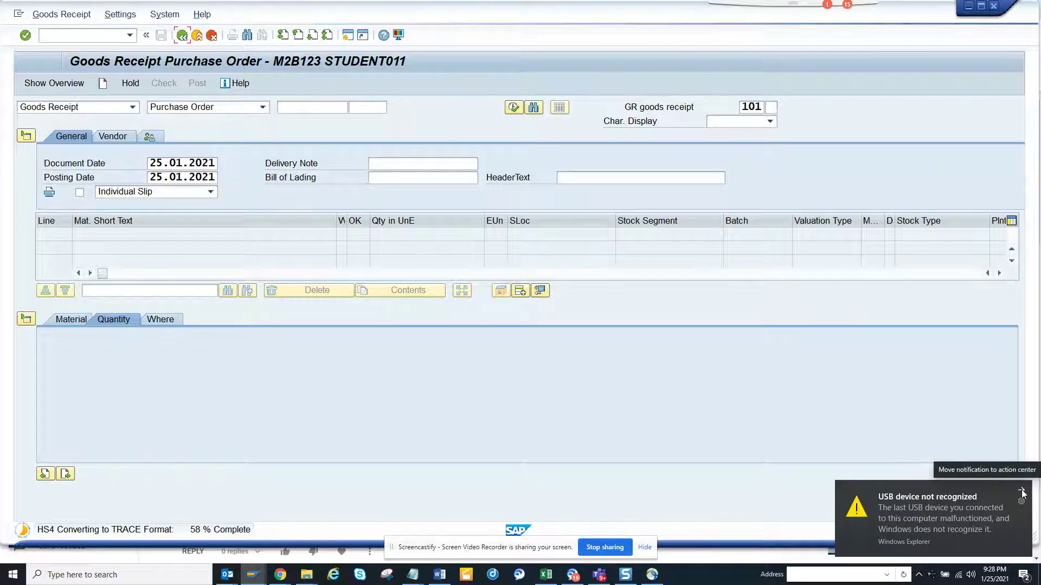
{"action": "left_click", "coordinate": [1022, 492]}
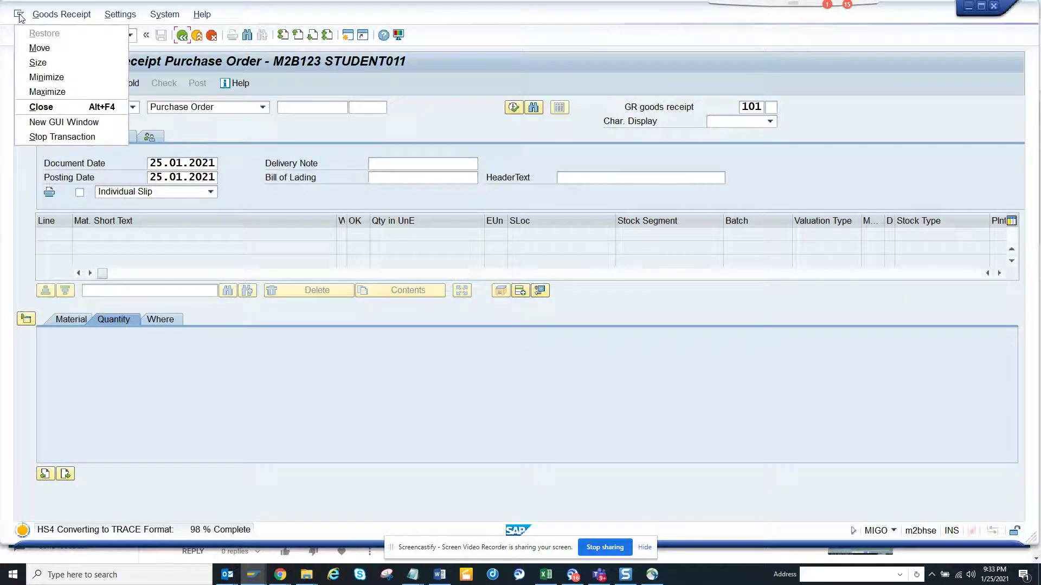
Step: Open a new SAP session window and launch ANST in it
{"action": "left_click", "coordinate": [64, 122]}
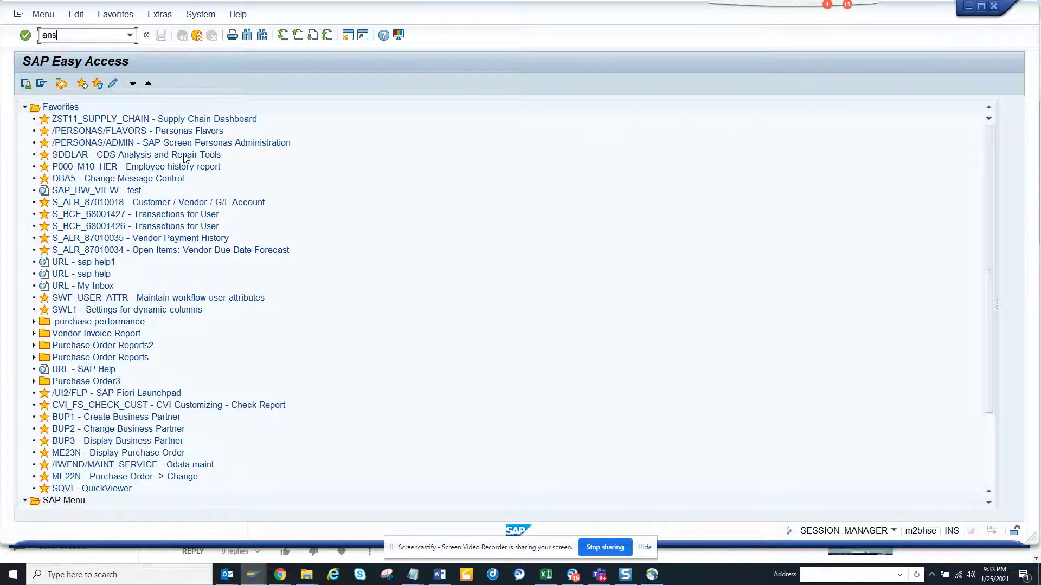
{"action": "key", "text": "Return"}
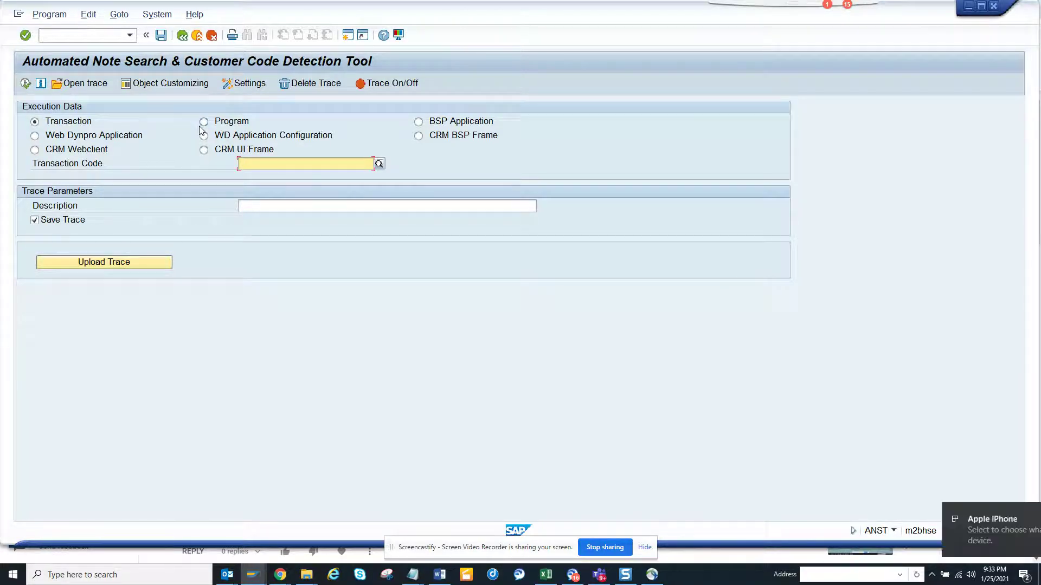
Step: Start an ANST trace of FBL1N with description 'test' after the empty-description warning
{"action": "key", "text": "alt+Tab"}
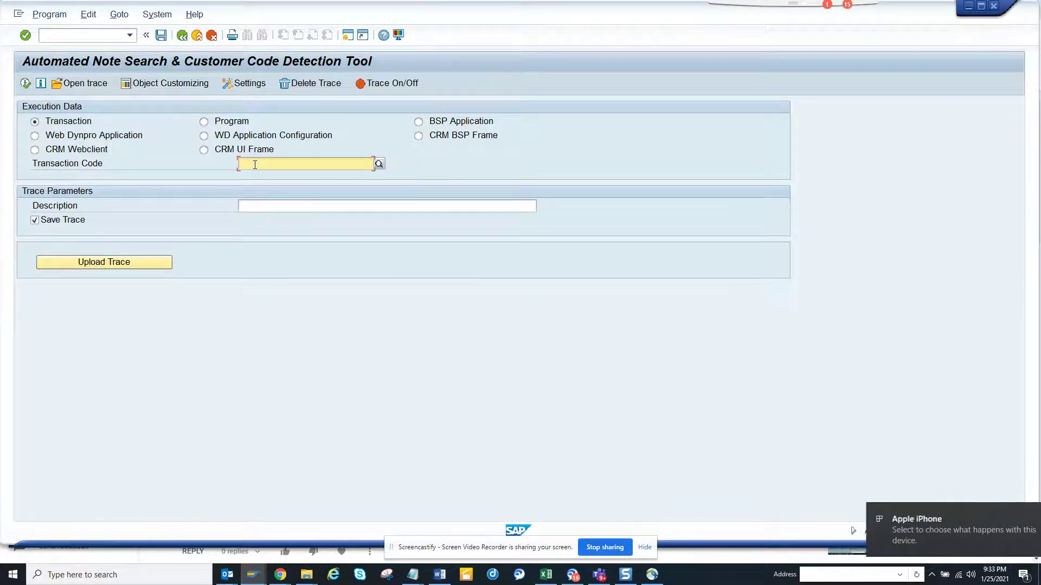
{"action": "type", "text": "fbl1"}
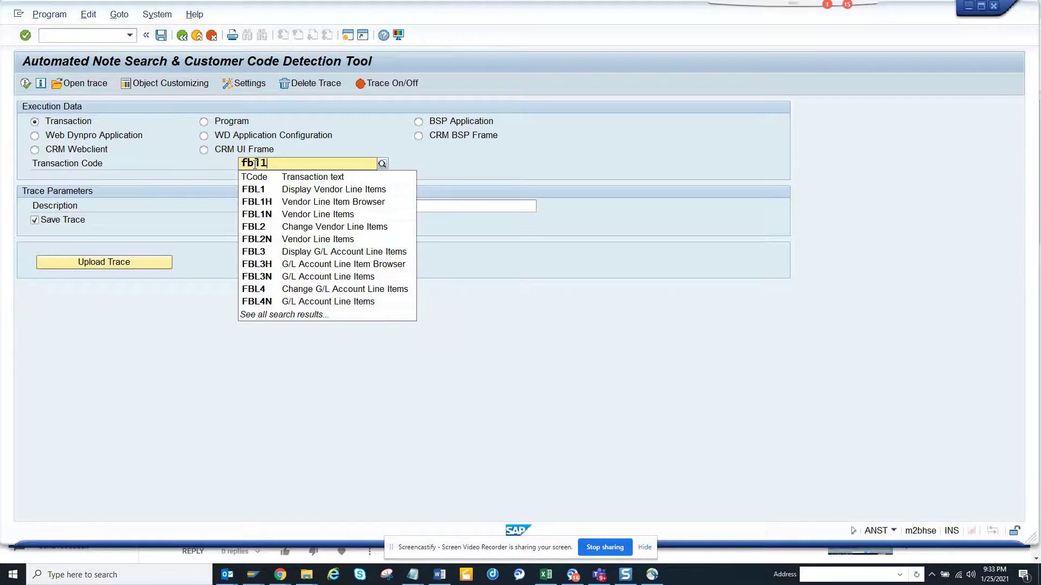
{"action": "type", "text": "n"}
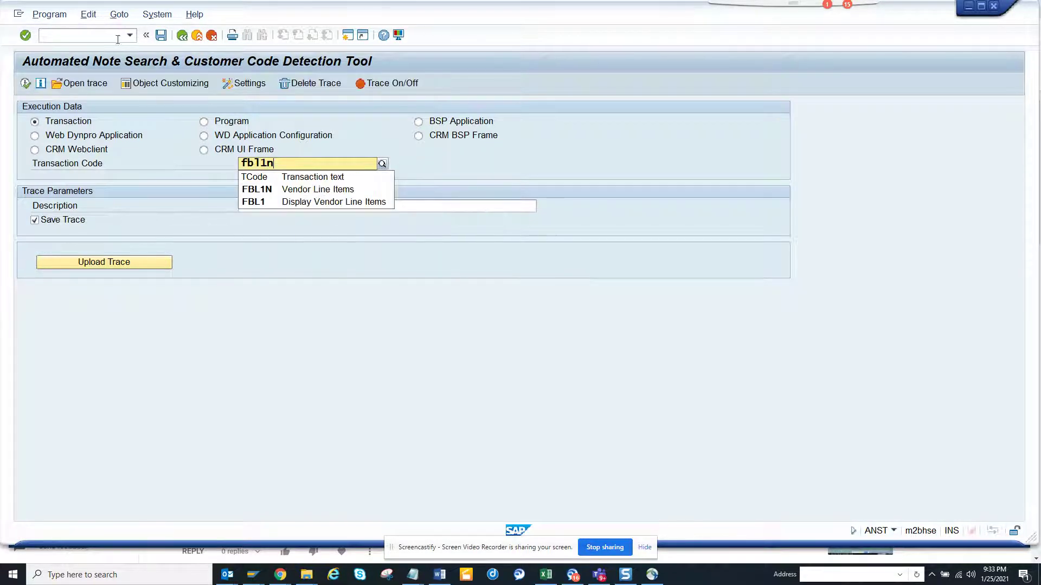
{"action": "left_click", "coordinate": [26, 82]}
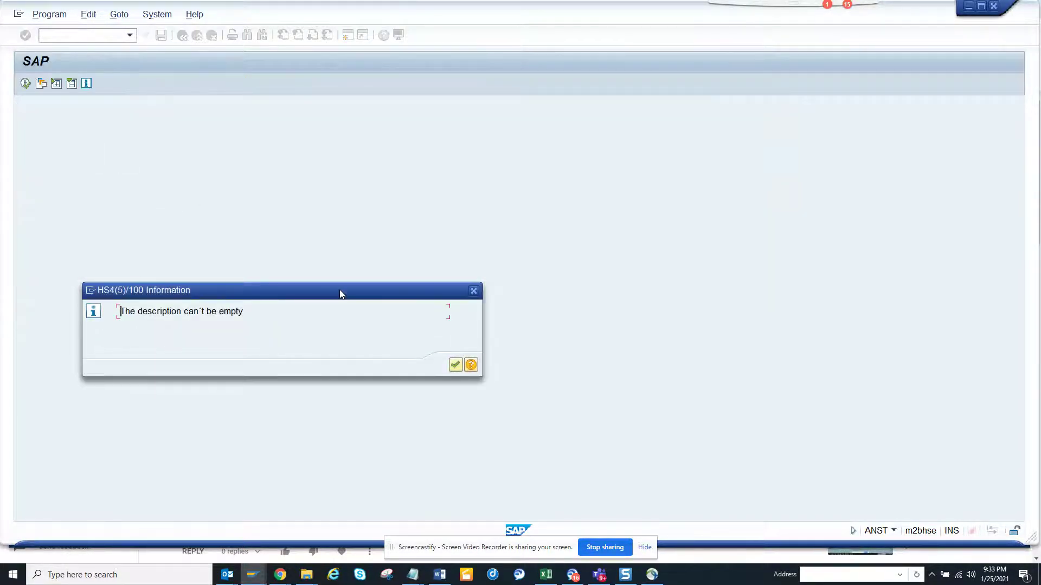
{"action": "left_click", "coordinate": [455, 364]}
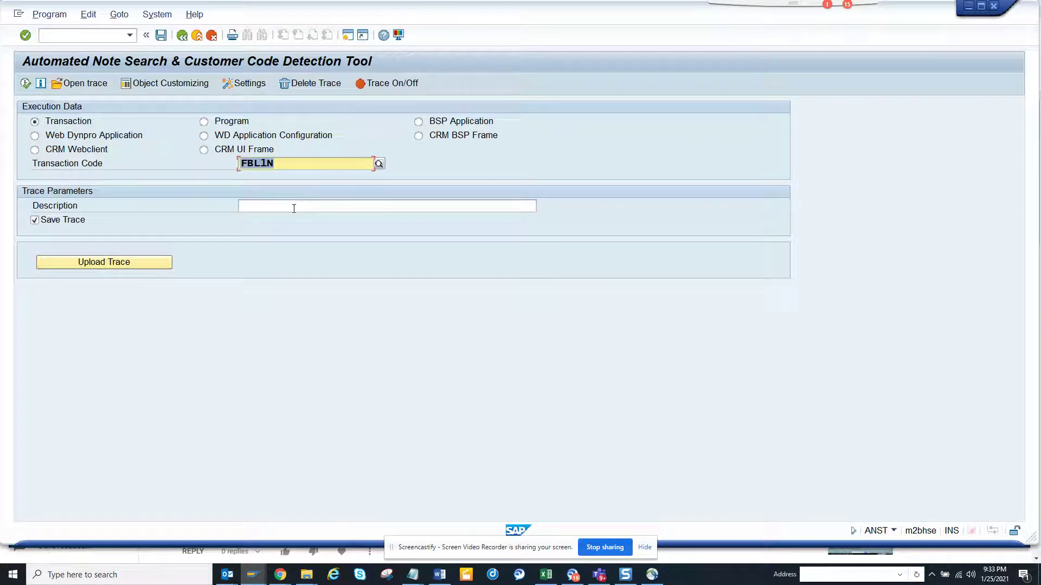
{"action": "left_click", "coordinate": [293, 209]}
{"action": "type", "text": "test"}
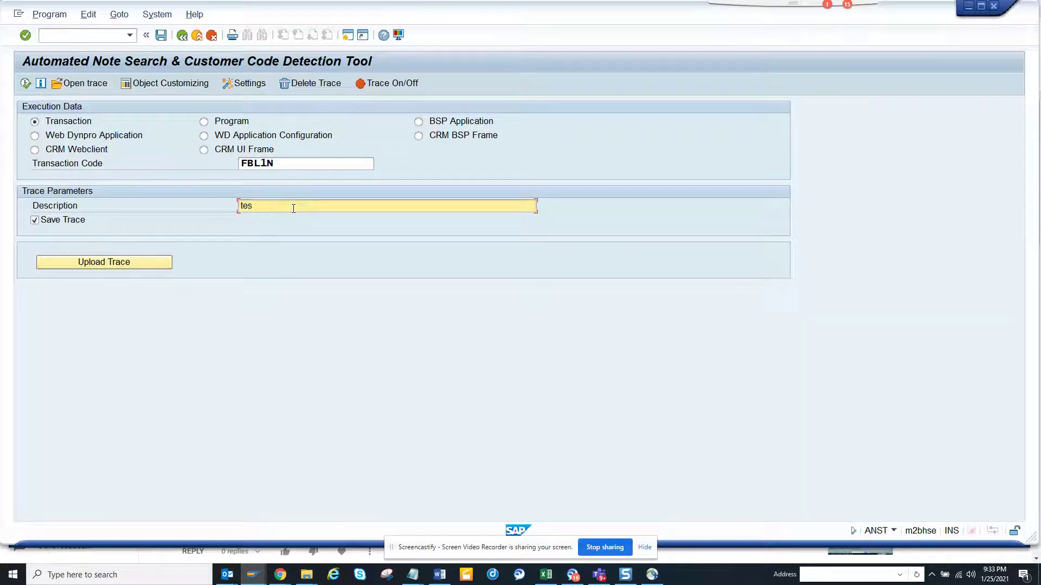
{"action": "left_click", "coordinate": [27, 83]}
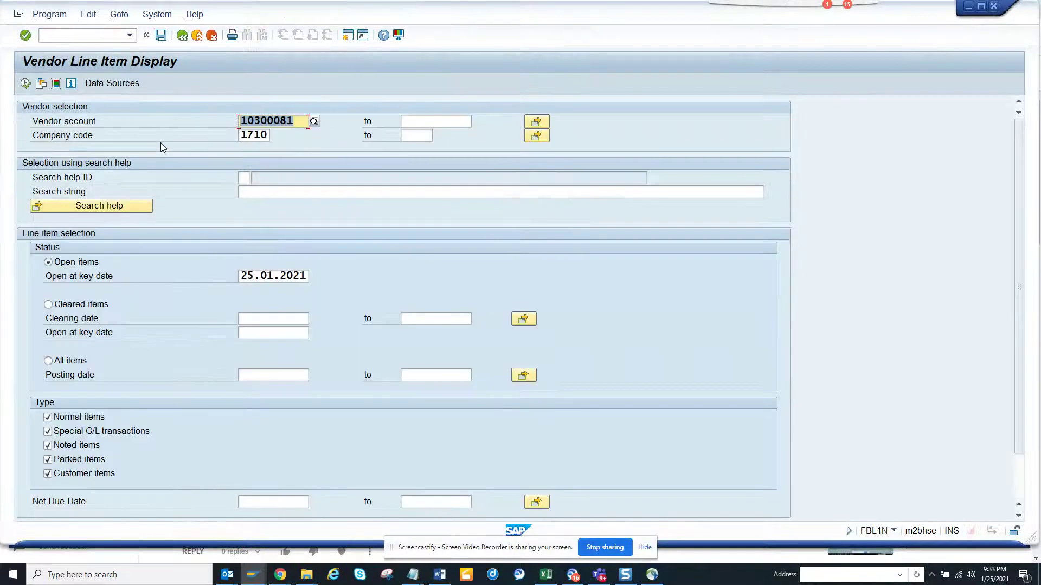
Step: Clear company code 1710, run the vendor line item report, then return to selection
{"action": "left_click", "coordinate": [241, 135]}
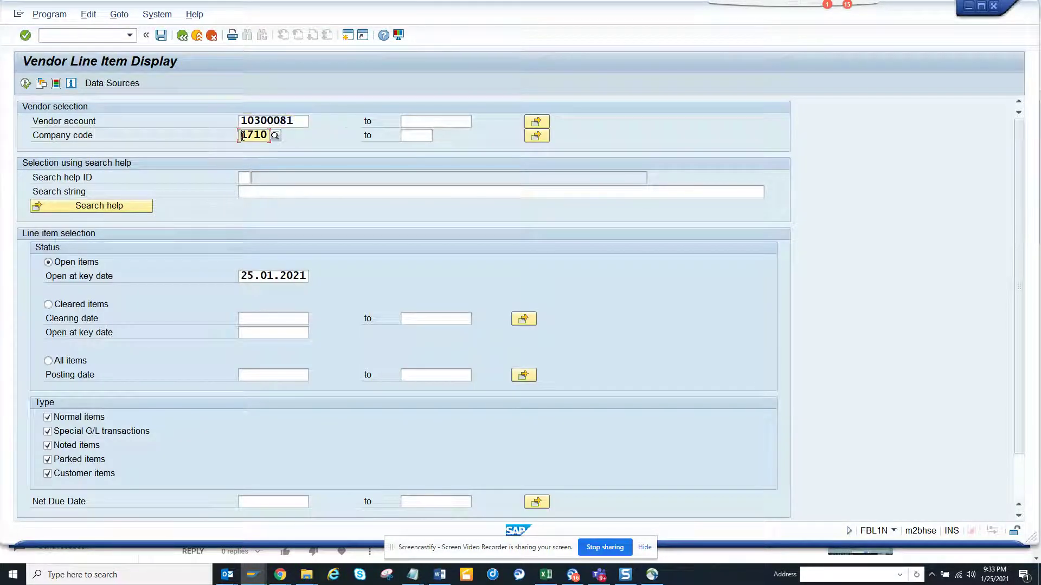
{"action": "key", "text": "BackSpace"}
{"action": "key", "text": "BackSpace"}
{"action": "key", "text": "BackSpace"}
{"action": "key", "text": "BackSpace"}
{"action": "left_click", "coordinate": [26, 83]}
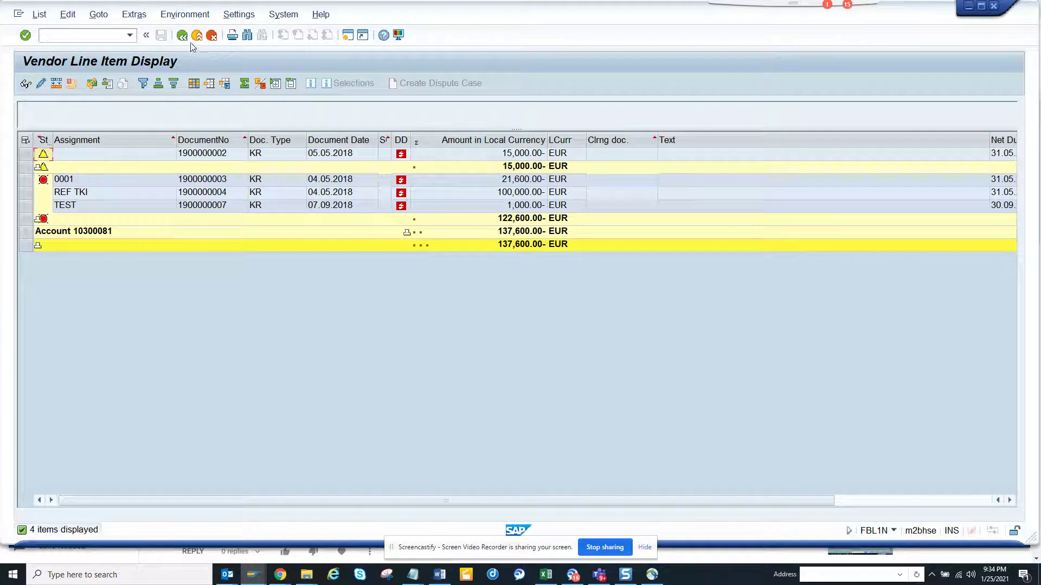
{"action": "left_click", "coordinate": [183, 37]}
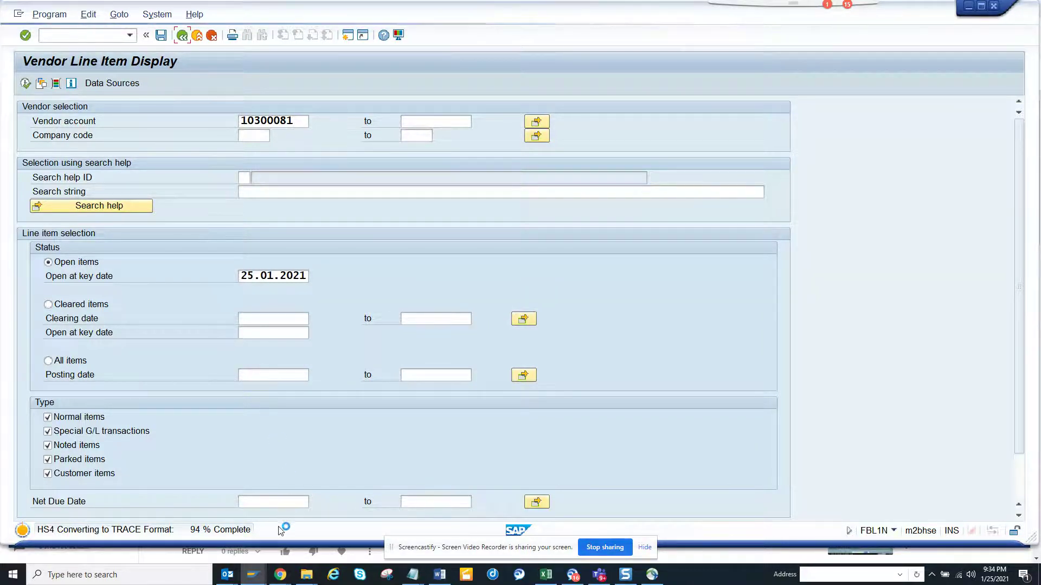
Step: Switch to the Goods Receipt session and back to the Vendor Line Item Display session
{"action": "left_click", "coordinate": [253, 575]}
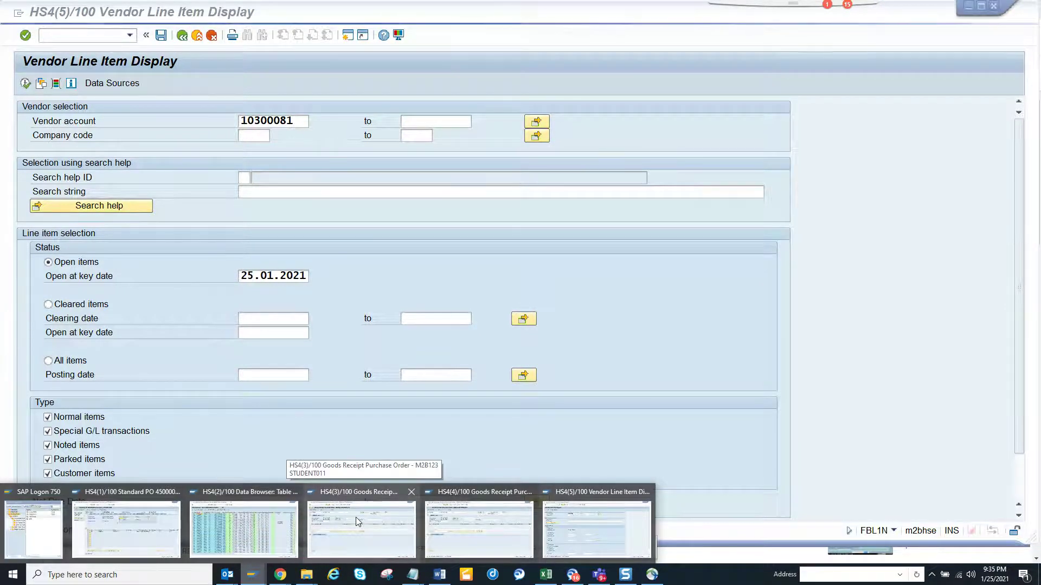
{"action": "left_click", "coordinate": [453, 521]}
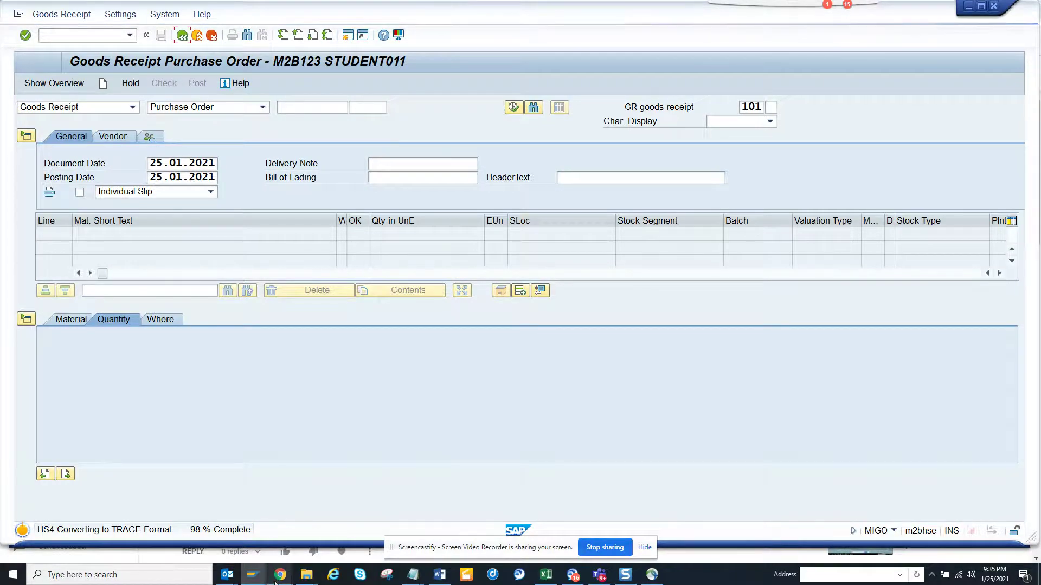
{"action": "mouse_move", "coordinate": [251, 574]}
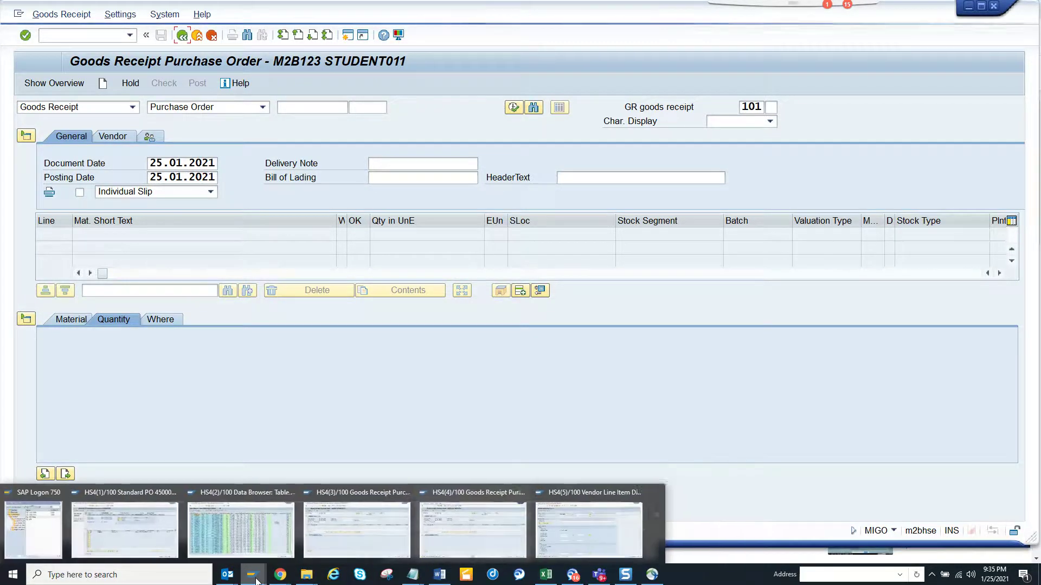
{"action": "left_click", "coordinate": [562, 514]}
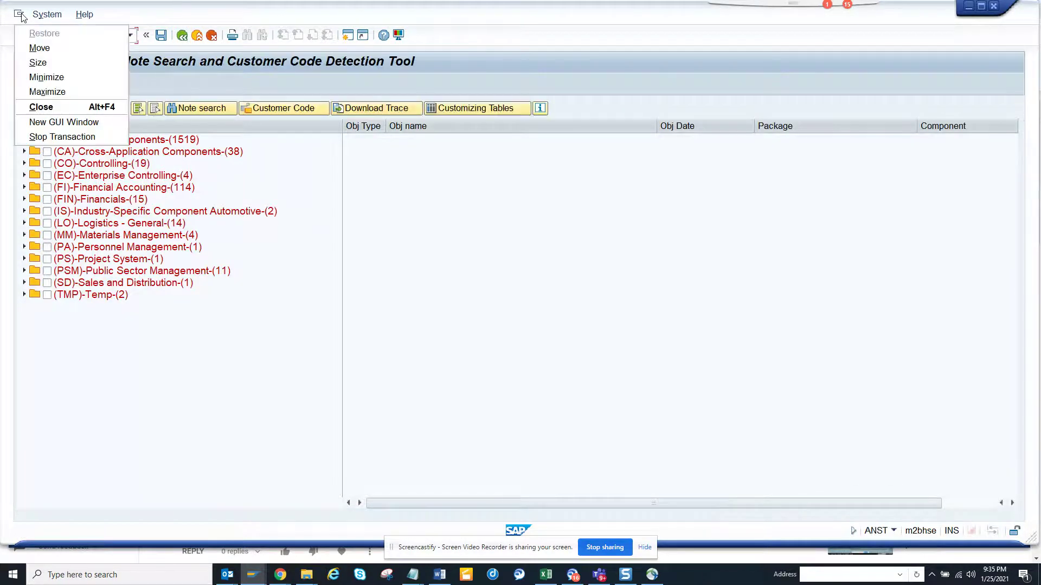
Step: Tick all (FI)-Financial Accounting subcomponents and run the Customer Code analysis, dismissing the error
{"action": "left_click", "coordinate": [20, 14]}
{"action": "left_click", "coordinate": [494, 265]}
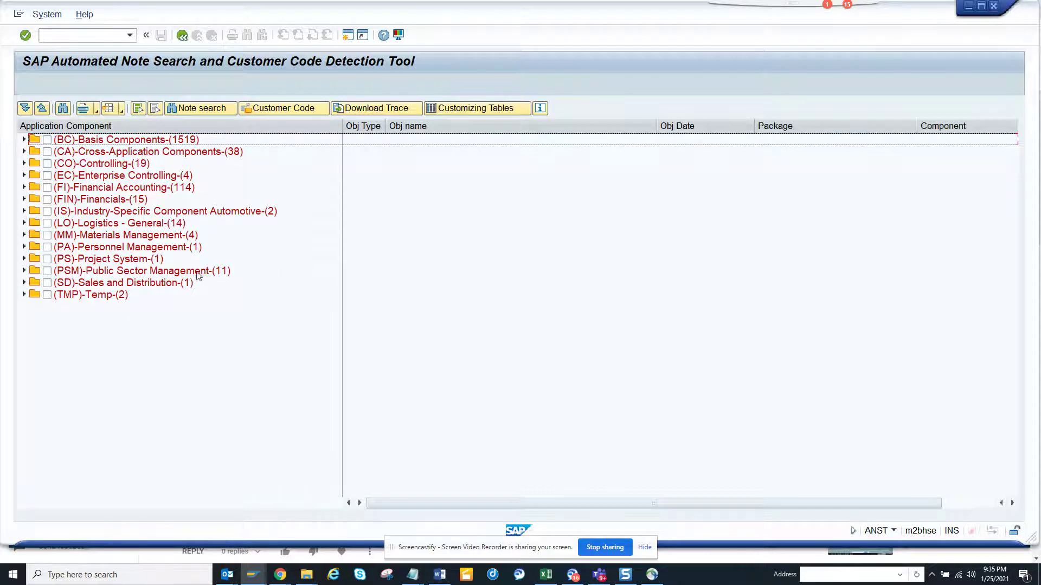
{"action": "left_click", "coordinate": [23, 188]}
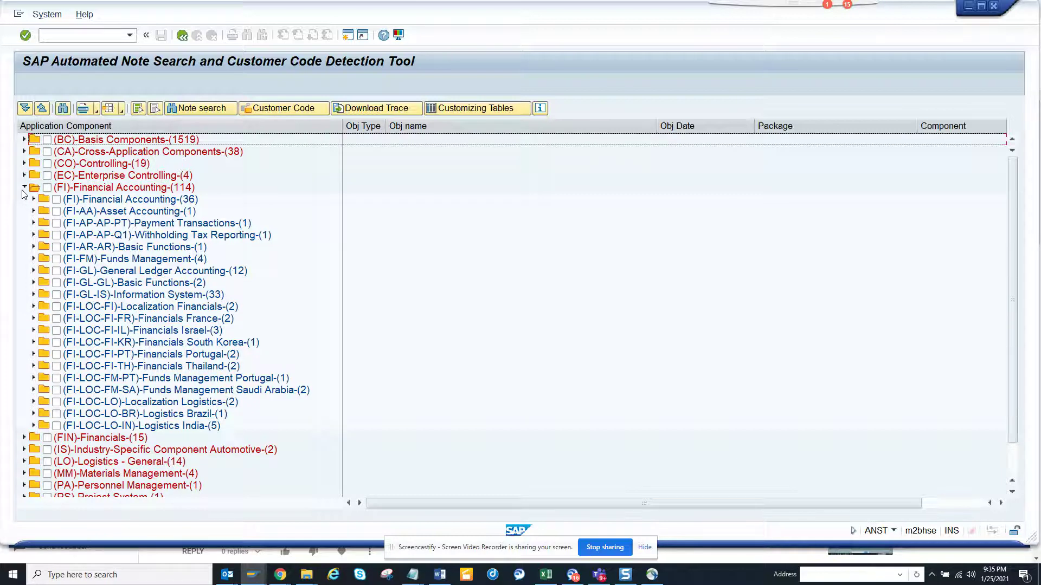
{"action": "left_click", "coordinate": [297, 109]}
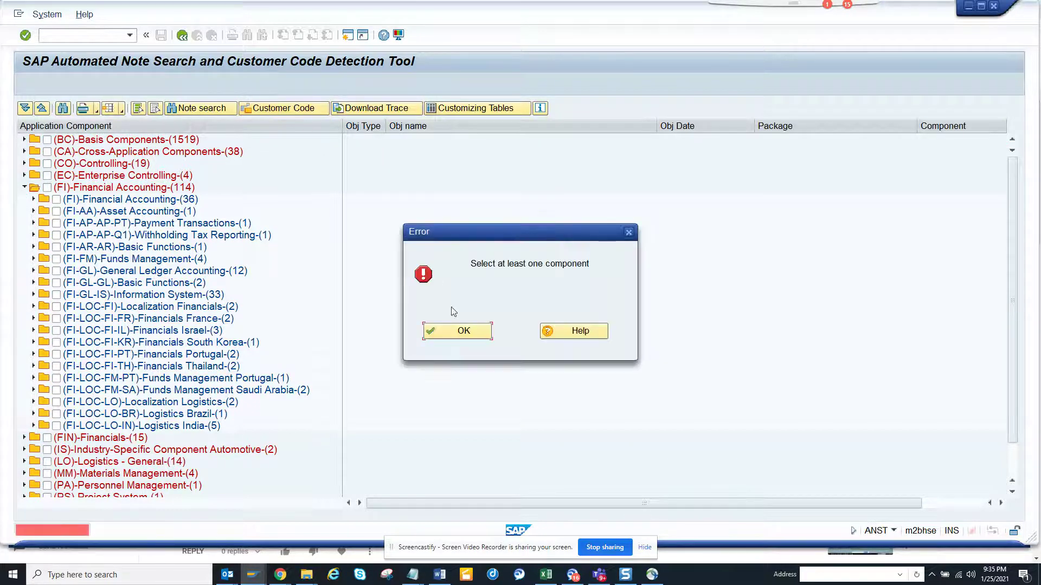
{"action": "left_click", "coordinate": [458, 329]}
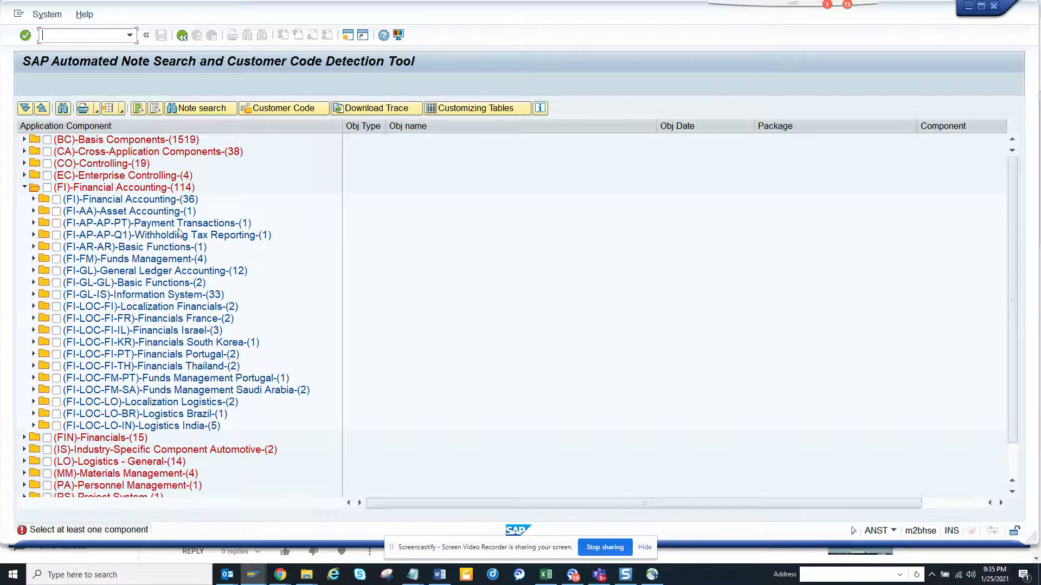
{"action": "left_click", "coordinate": [47, 188]}
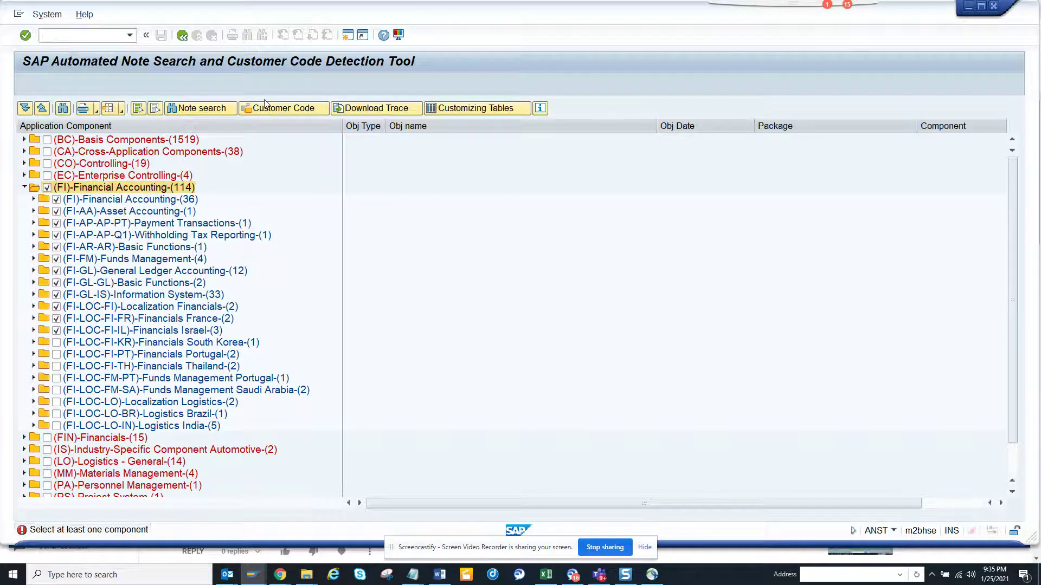
{"action": "left_click", "coordinate": [313, 111]}
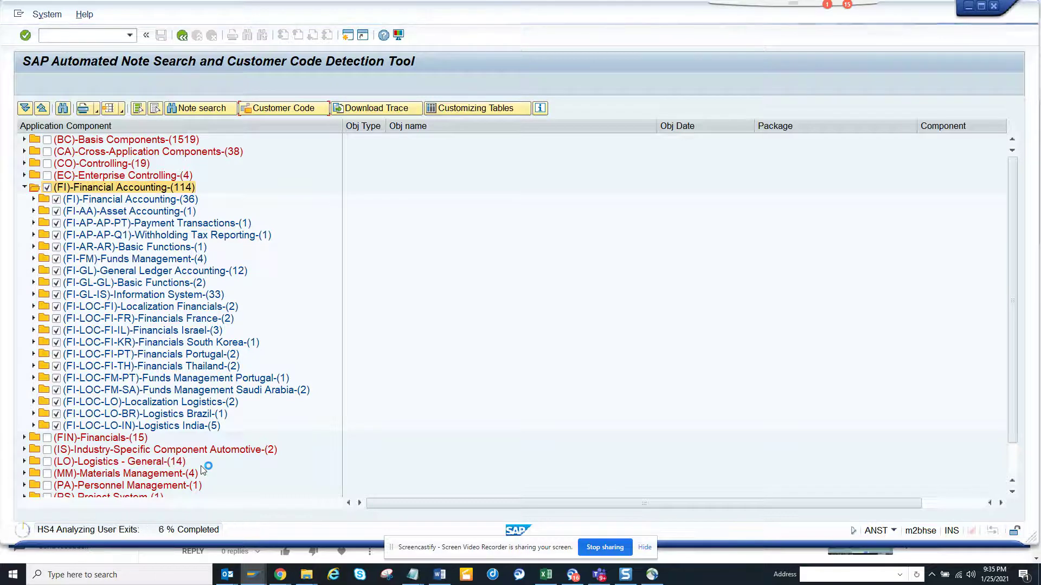
Step: Switch to the second Note Search window and tick (MM)-Materials Management
{"action": "left_click", "coordinate": [253, 575]}
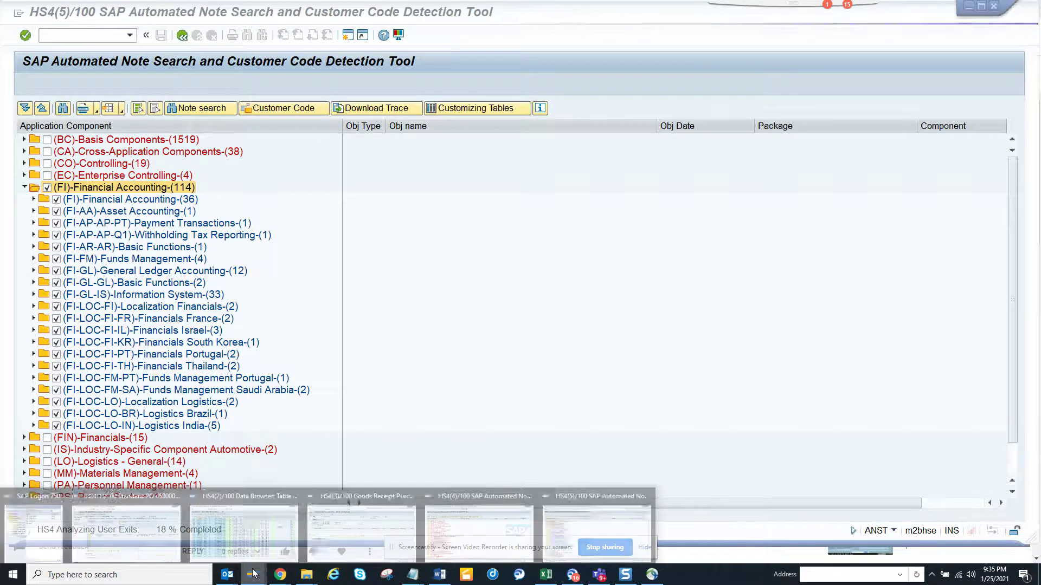
{"action": "left_click", "coordinate": [357, 533]}
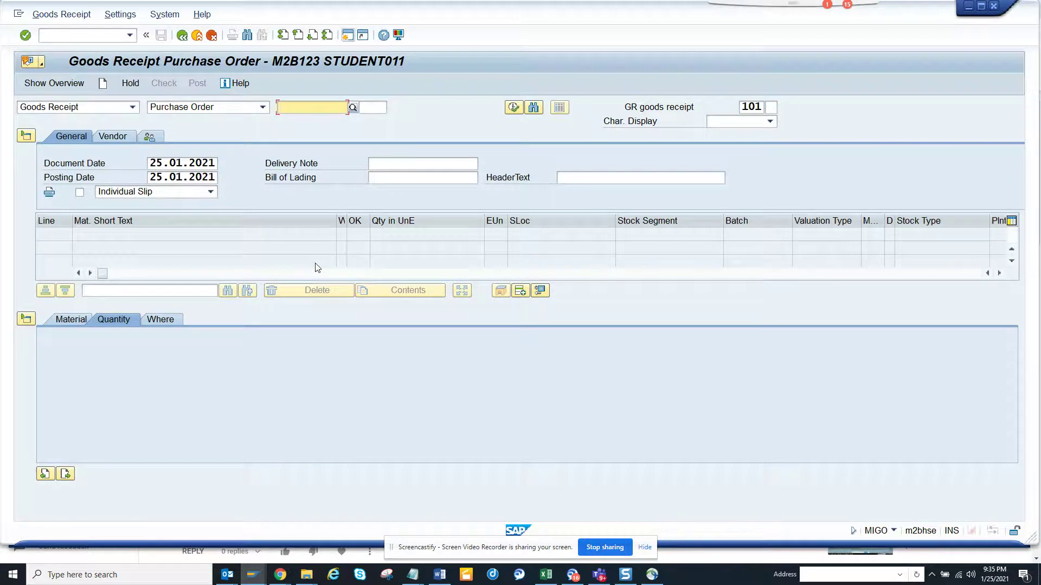
{"action": "left_click", "coordinate": [264, 577]}
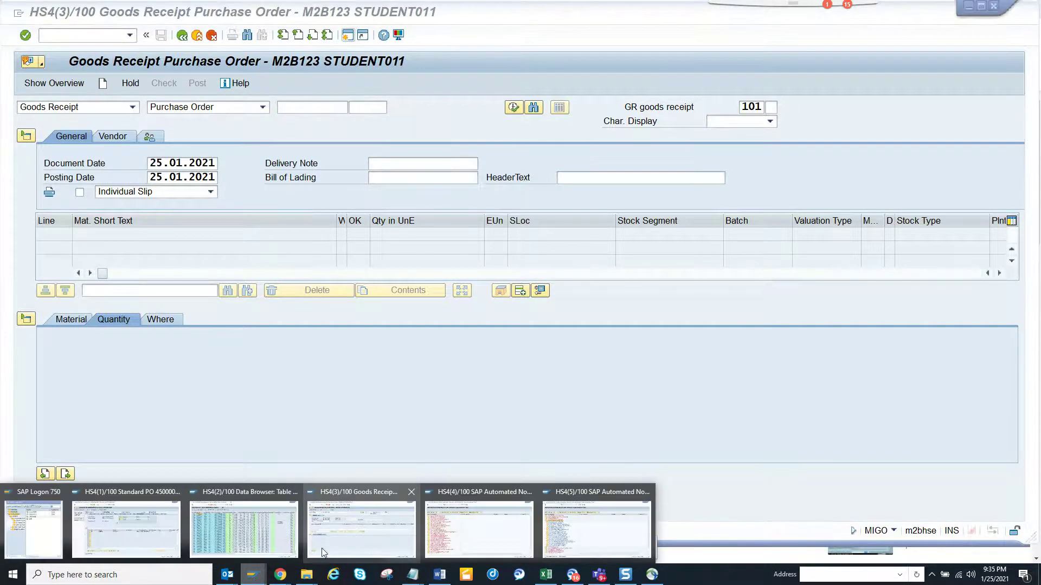
{"action": "left_click", "coordinate": [376, 537]}
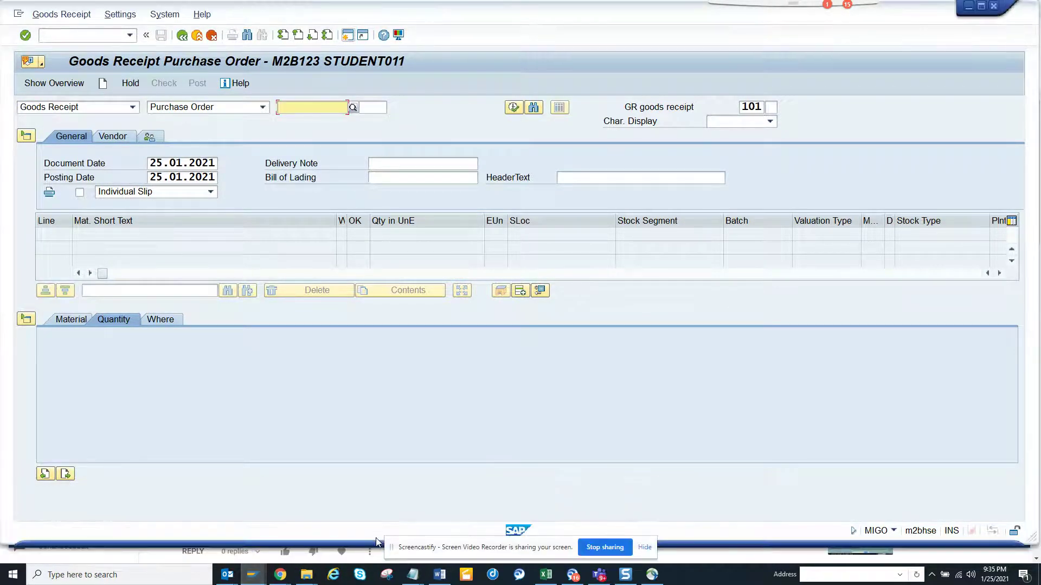
{"action": "left_click", "coordinate": [251, 575]}
{"action": "left_click", "coordinate": [486, 527]}
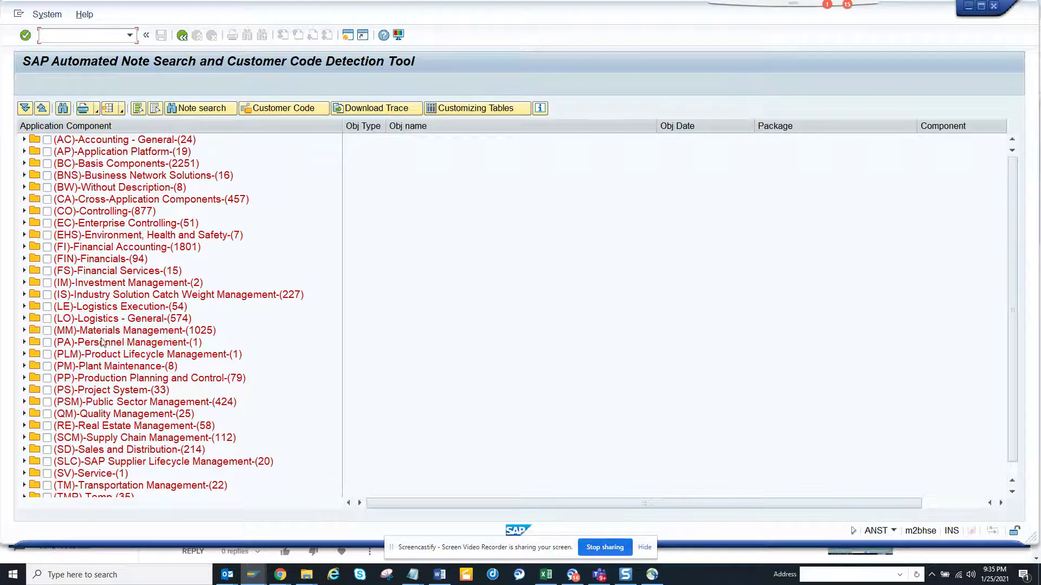
{"action": "left_click", "coordinate": [48, 330]}
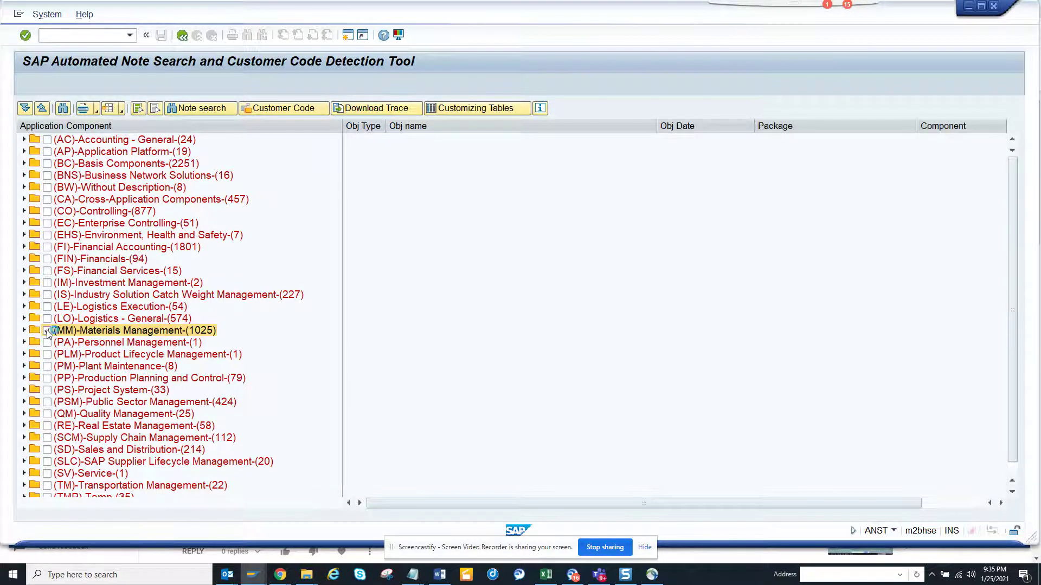
Step: Run the Customer Code search for Materials Management and bring up the finished results window
{"action": "left_click", "coordinate": [269, 108]}
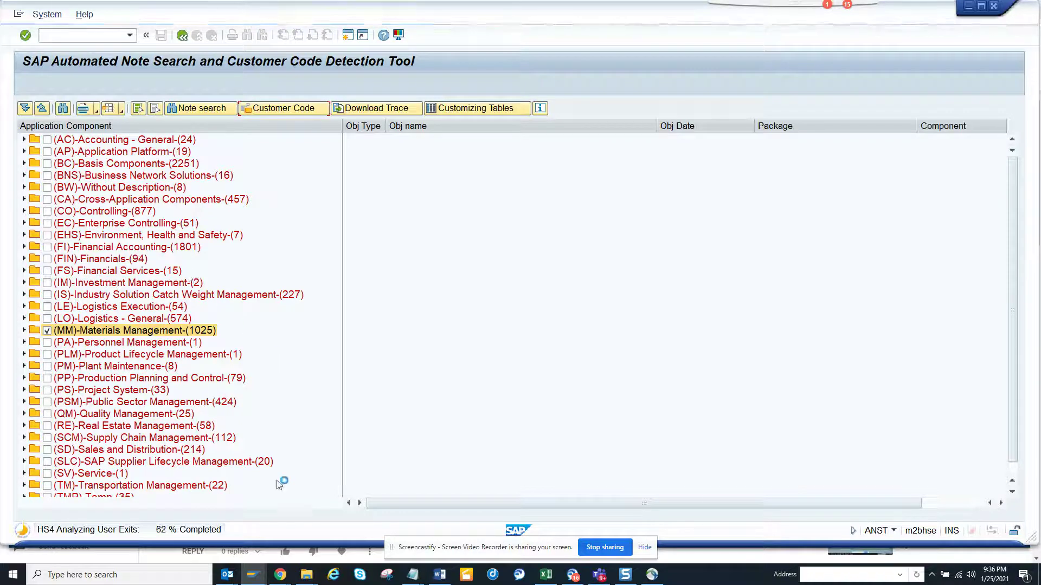
{"action": "mouse_move", "coordinate": [251, 575]}
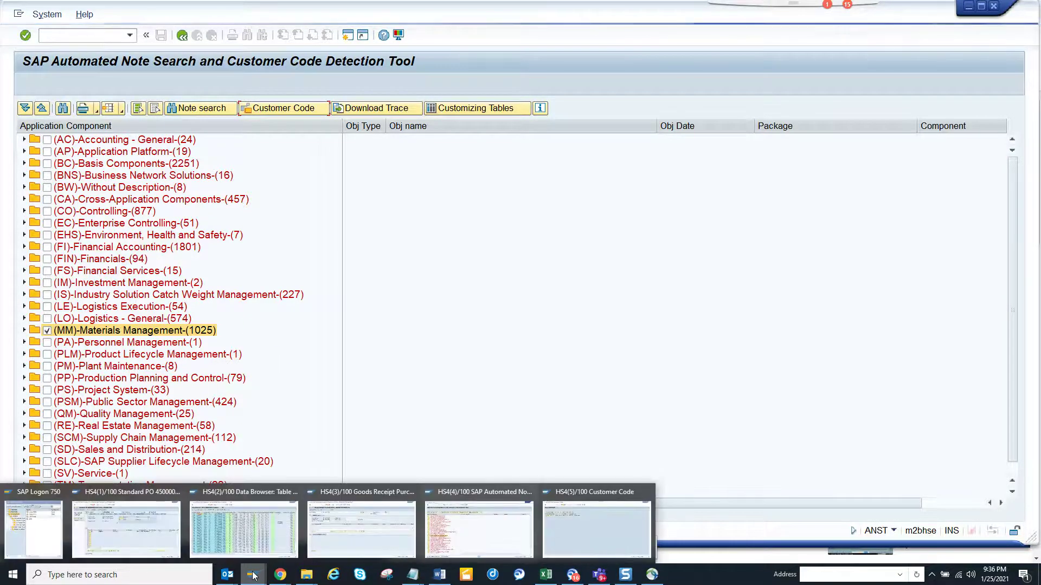
{"action": "left_click", "coordinate": [560, 514]}
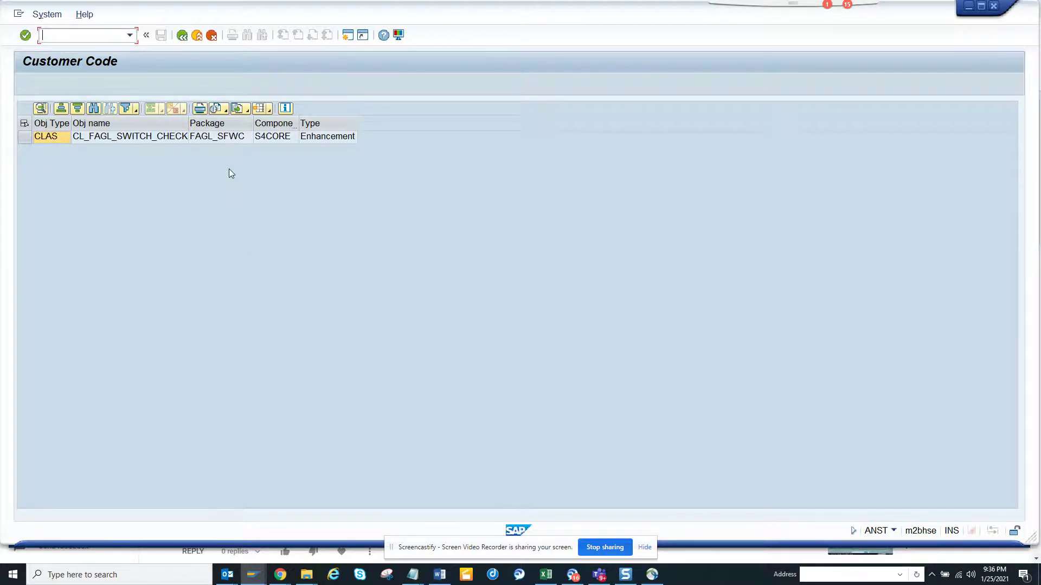
Step: In the HS4(4) Customer Code list, open the last REPS enhancement object at the bottom
{"action": "mouse_move", "coordinate": [251, 573]}
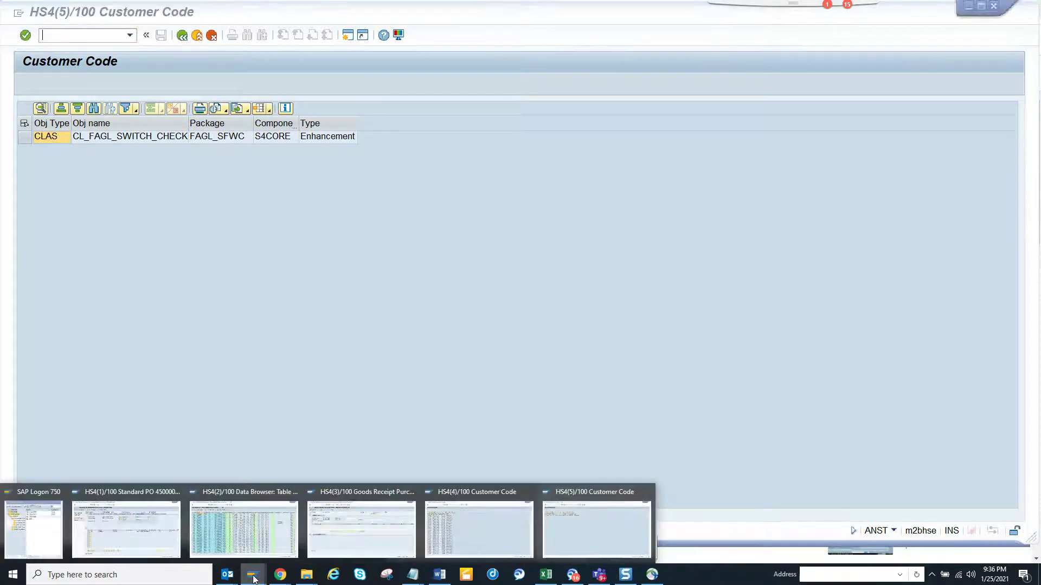
{"action": "left_click", "coordinate": [471, 519]}
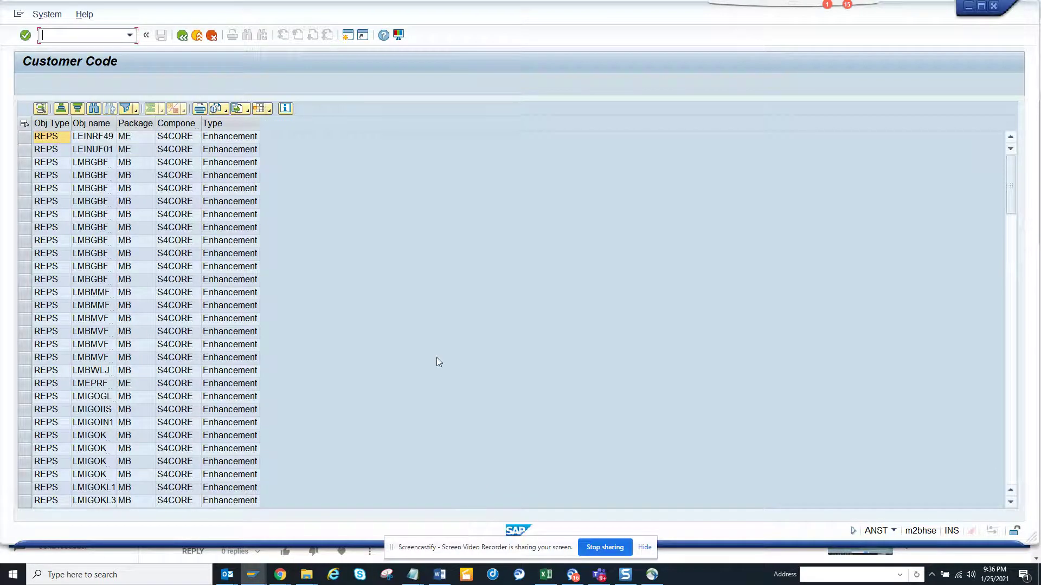
{"action": "left_click", "coordinate": [246, 307]}
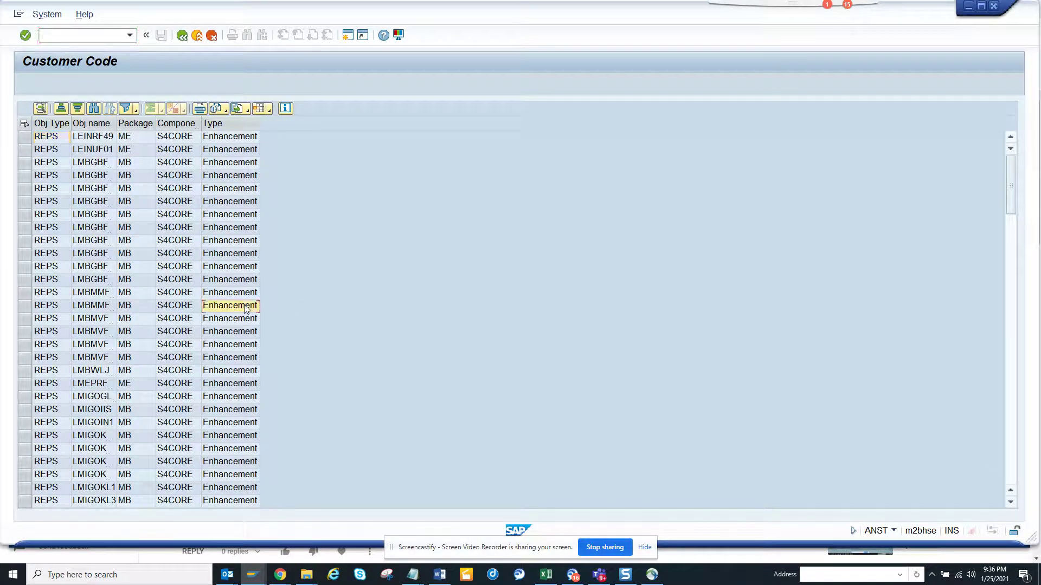
{"action": "scroll", "coordinate": [245, 307], "scroll_direction": "down", "scroll_amount": 10}
{"action": "scroll", "coordinate": [245, 307], "scroll_direction": "down", "scroll_amount": 15}
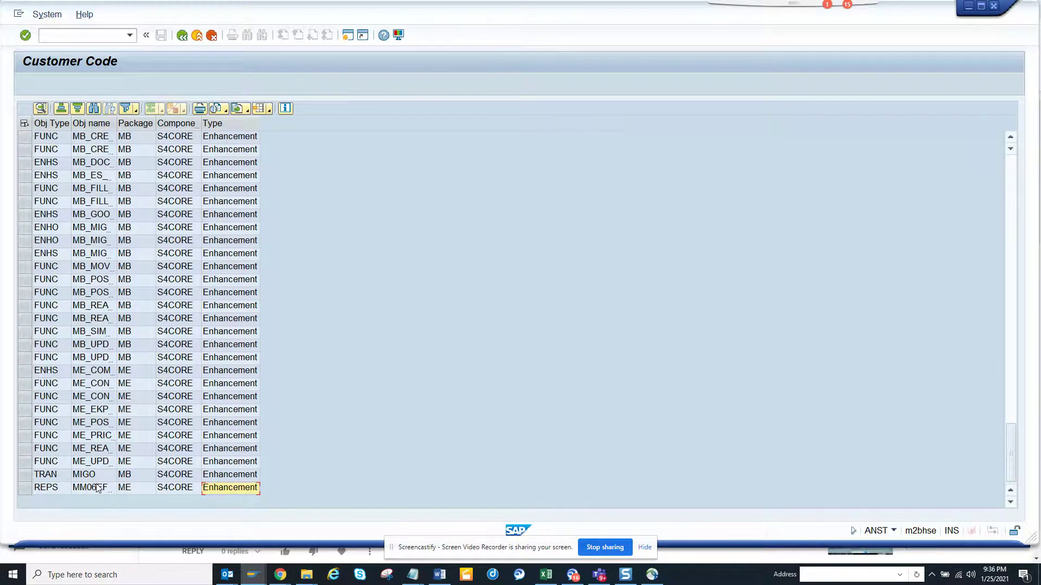
{"action": "double_click", "coordinate": [97, 486]}
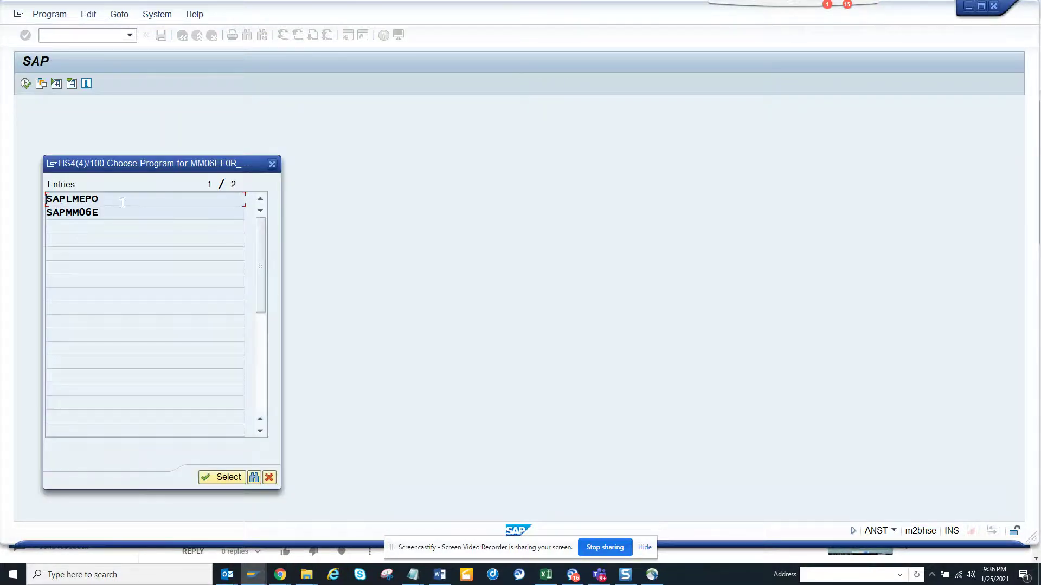
Step: Choose program SAPLMEPO to view include MM06EF0R_REFRESH_TABLES in the ABAP Editor
{"action": "double_click", "coordinate": [122, 201]}
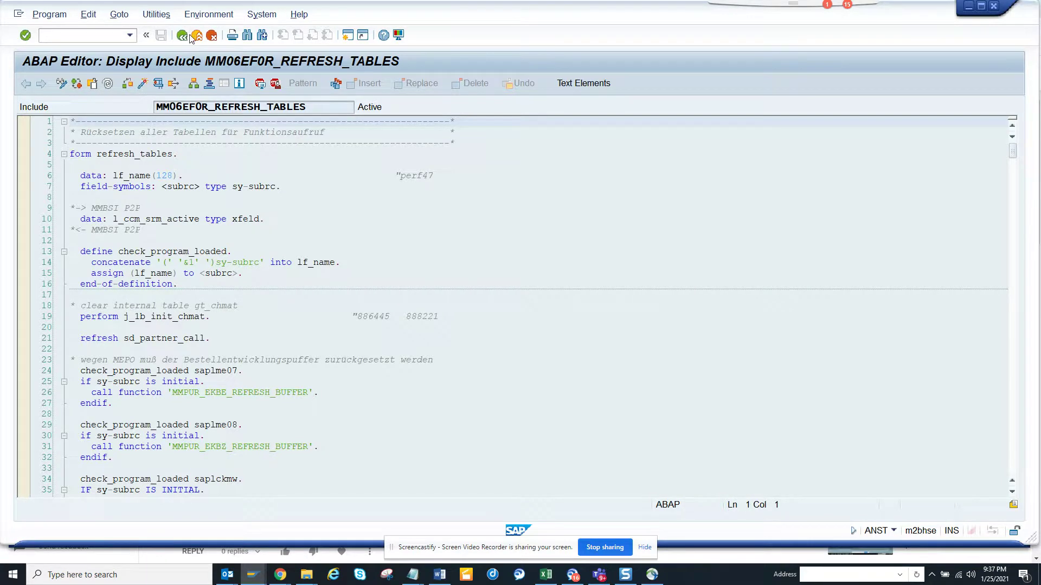
Step: Go back to the Customer Code list and open function module ME_UPDATE_GOODS_RECEIPT
{"action": "left_click", "coordinate": [182, 36]}
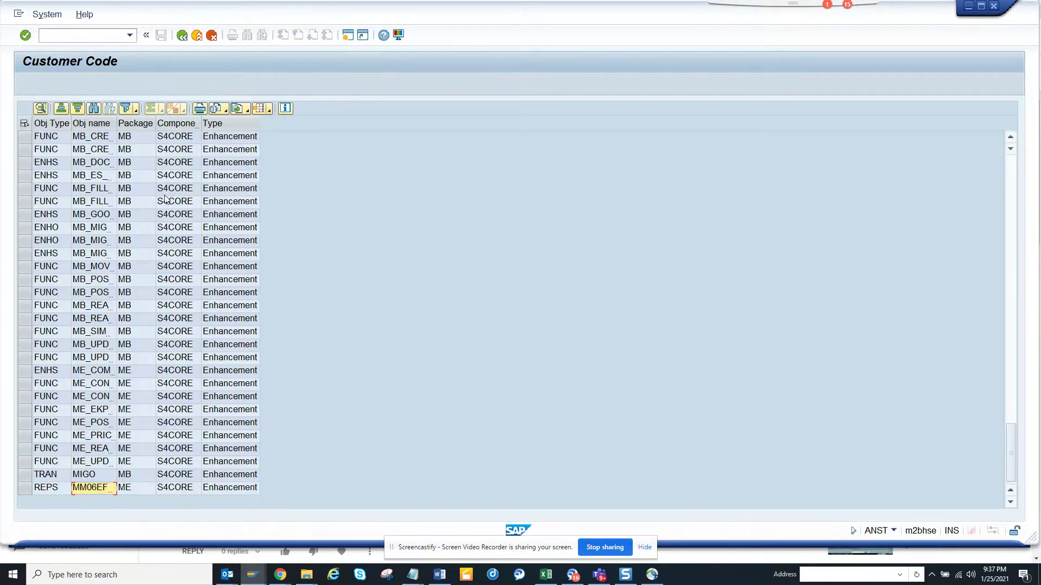
{"action": "double_click", "coordinate": [104, 465]}
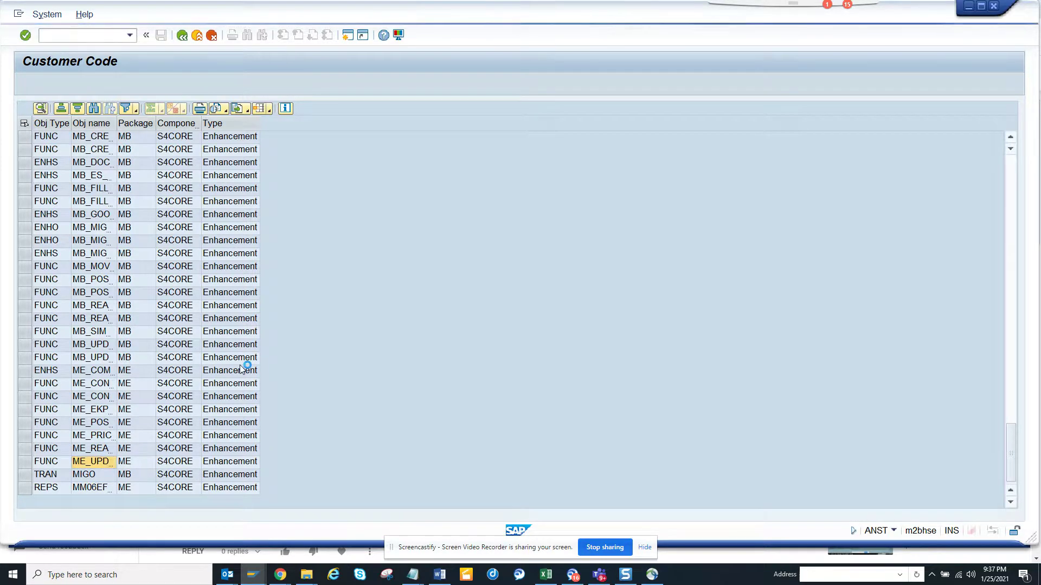